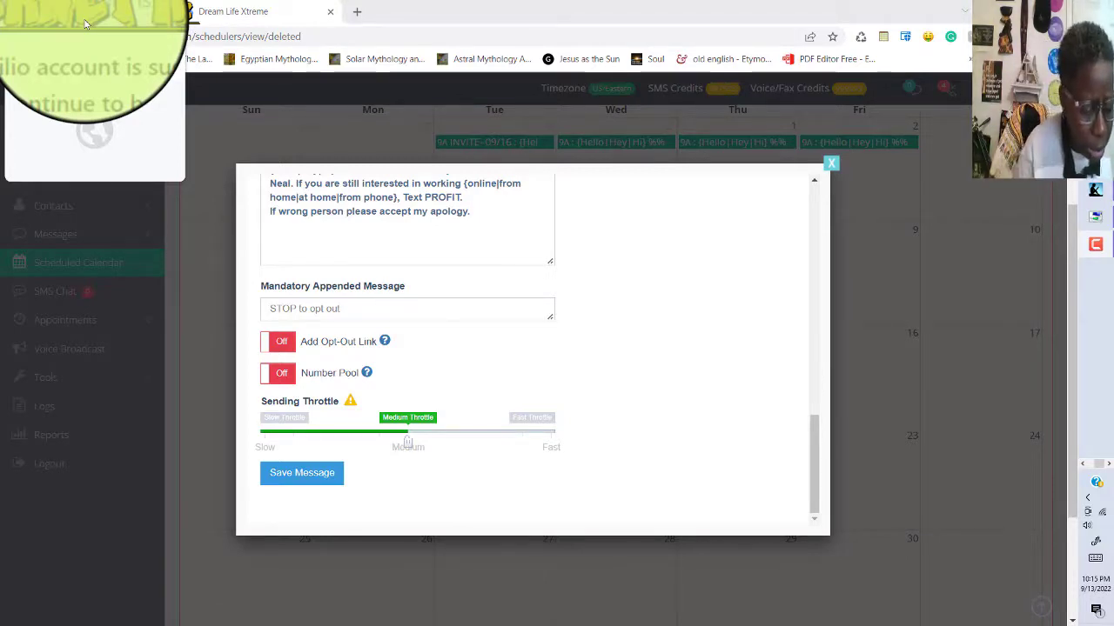
Check the Twilio "On 1st error each day" alert email in Gmail, and return to the Dream Life Xtreme scheduling form
key("alt+Tab")
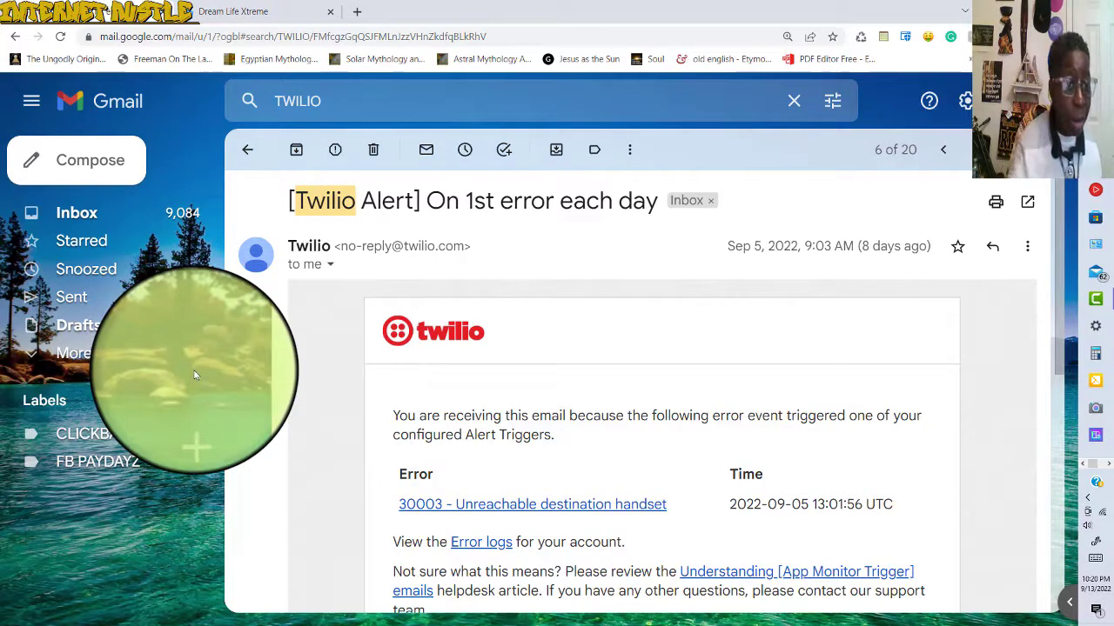
left_click(247, 8)
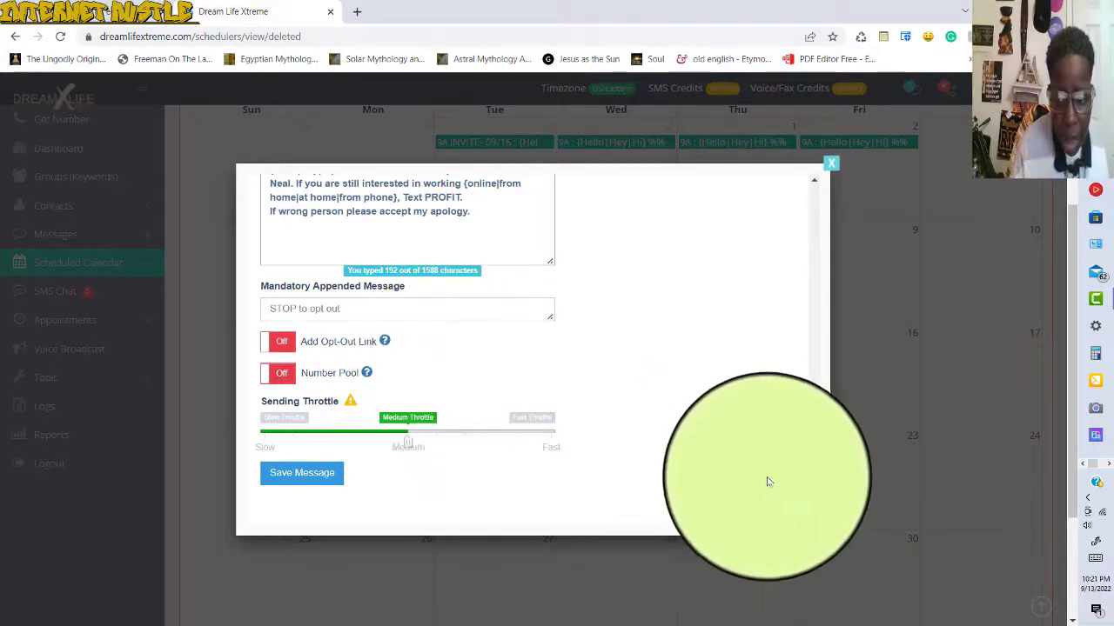
Review the scheduled message's sender, group and delivery time, and choose BROADCAST 1 as the message template
left_click_drag(807, 471, 829, 280)
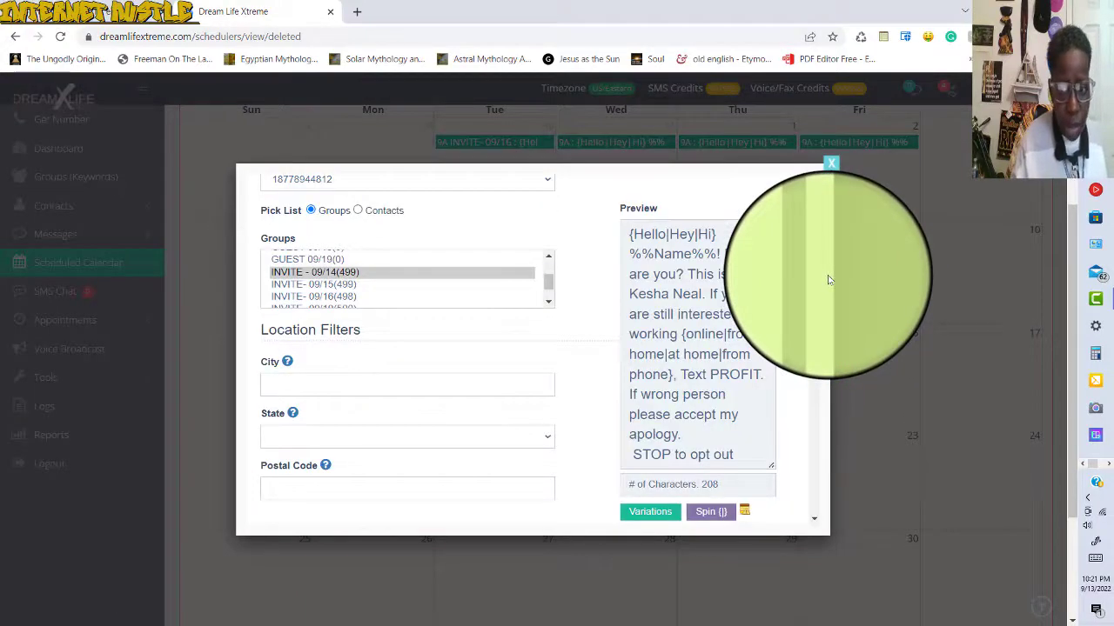
left_click_drag(827, 261, 825, 208)
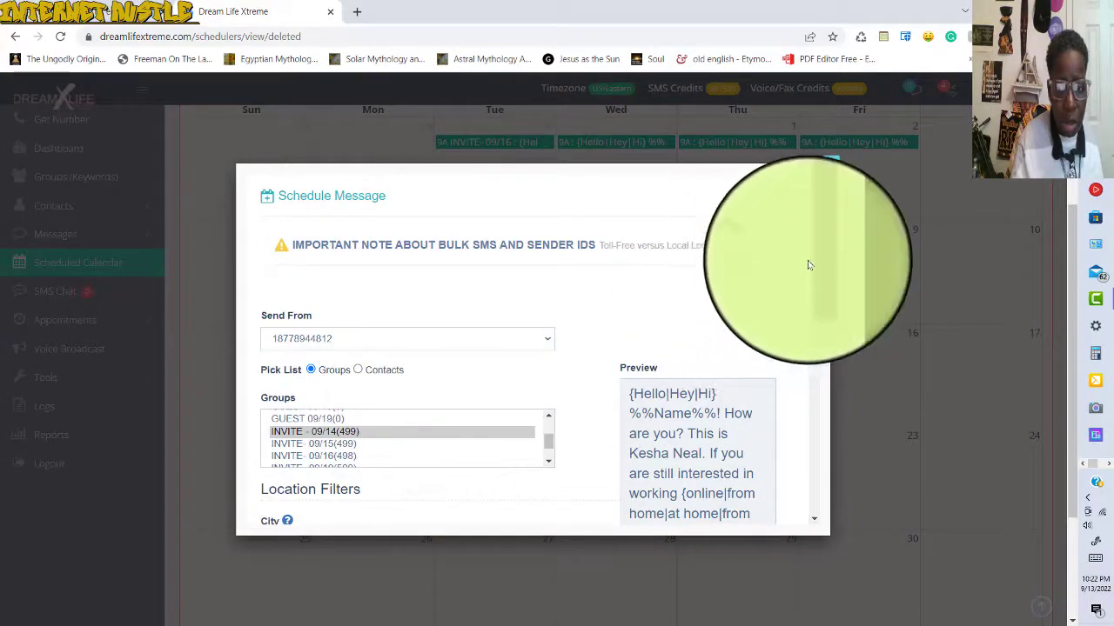
left_click_drag(810, 268, 811, 292)
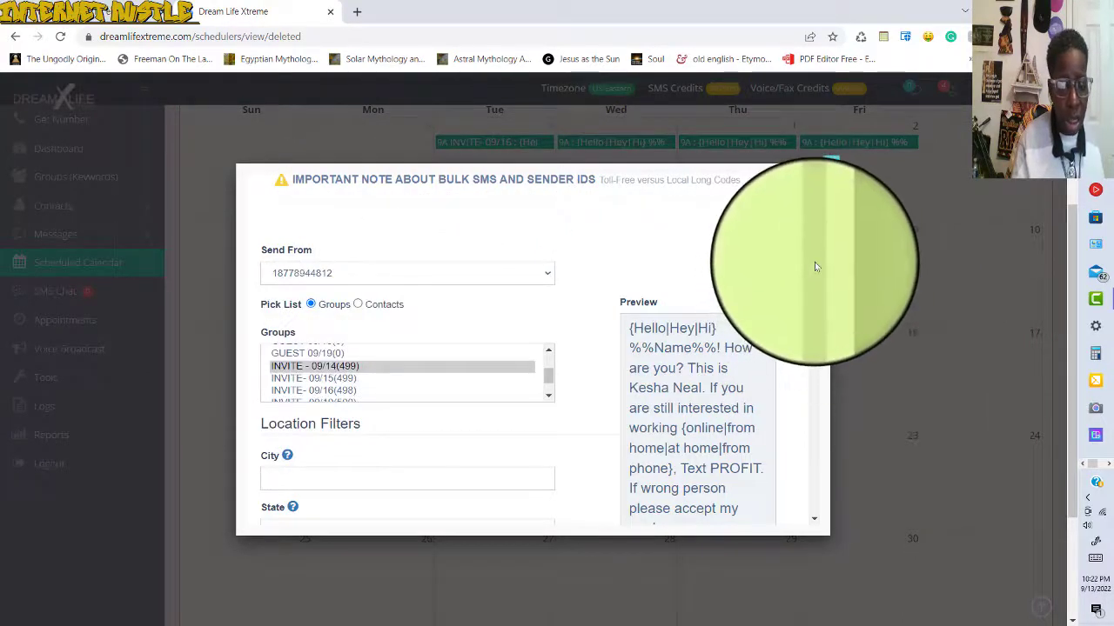
scroll(814, 261, "down", 3)
scroll(798, 337, "down", 3)
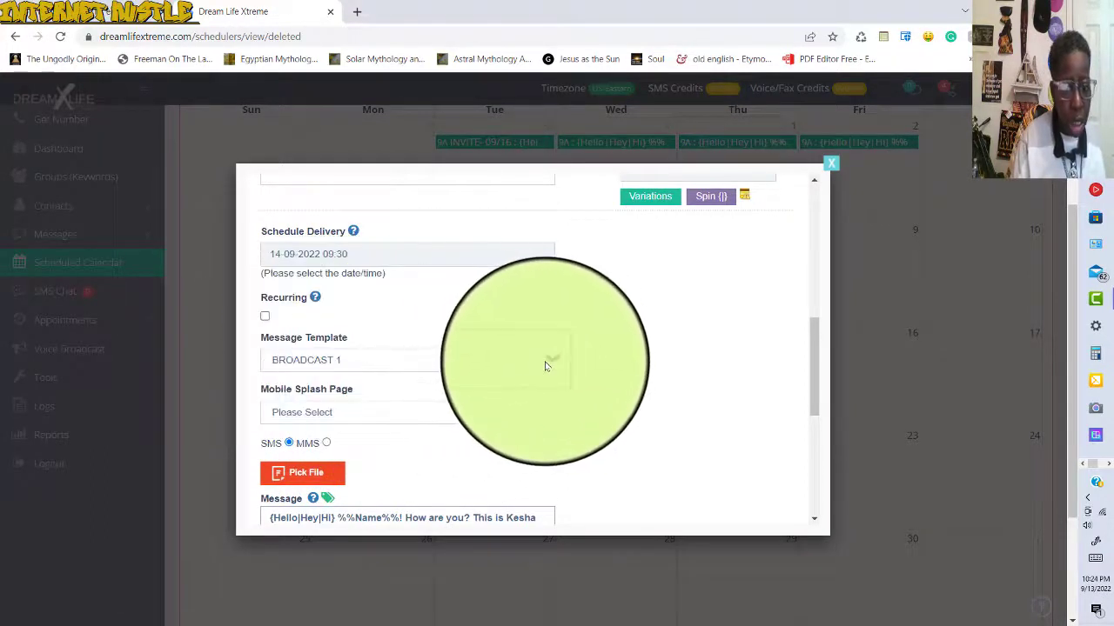
left_click(546, 364)
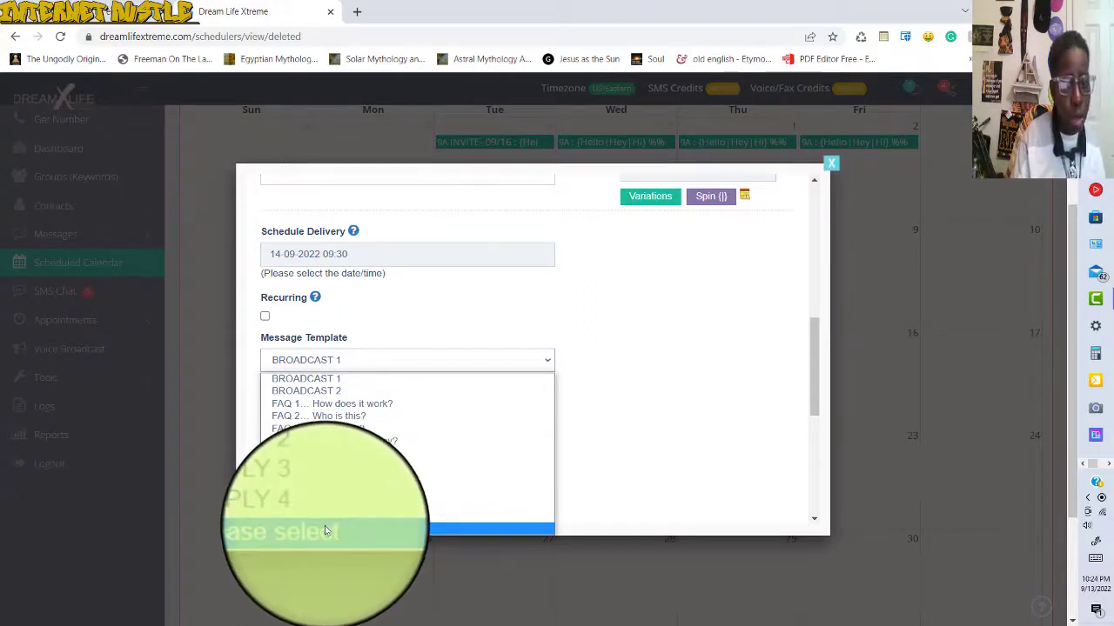
left_click(318, 379)
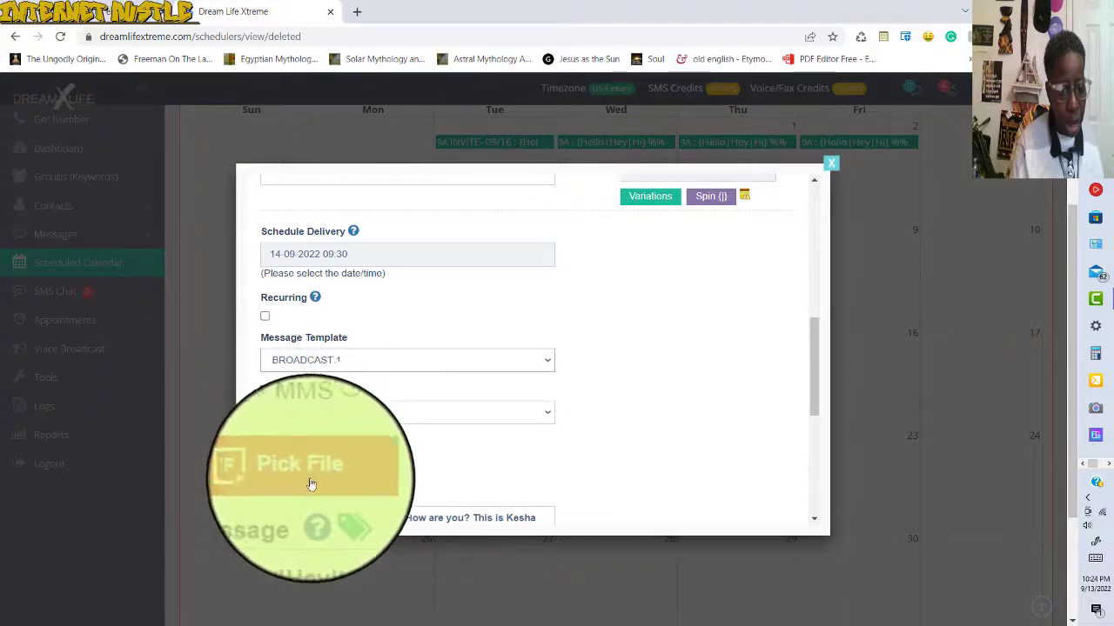
Turn on Number Pool and enable Sticky Sender for the scheduled message
left_click_drag(812, 376, 815, 423)
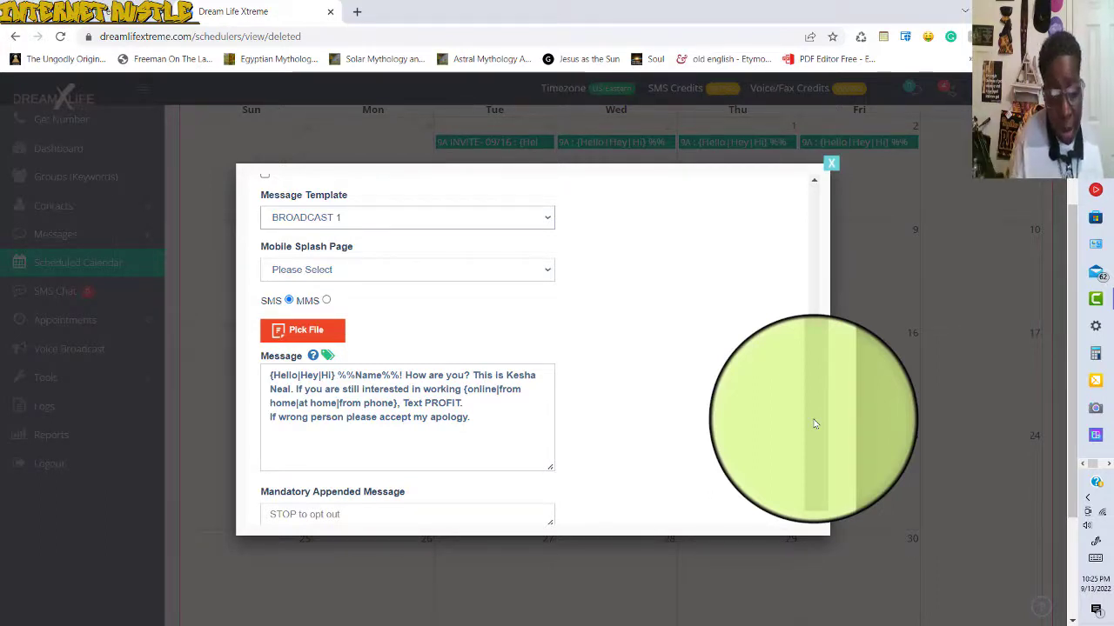
left_click_drag(814, 424, 808, 494)
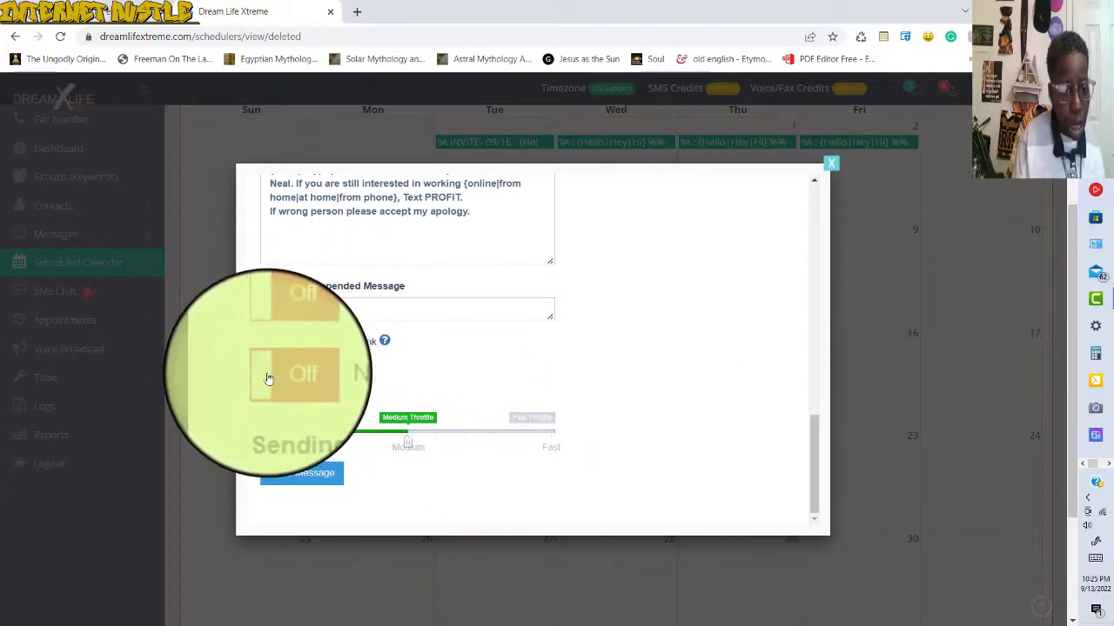
left_click(269, 380)
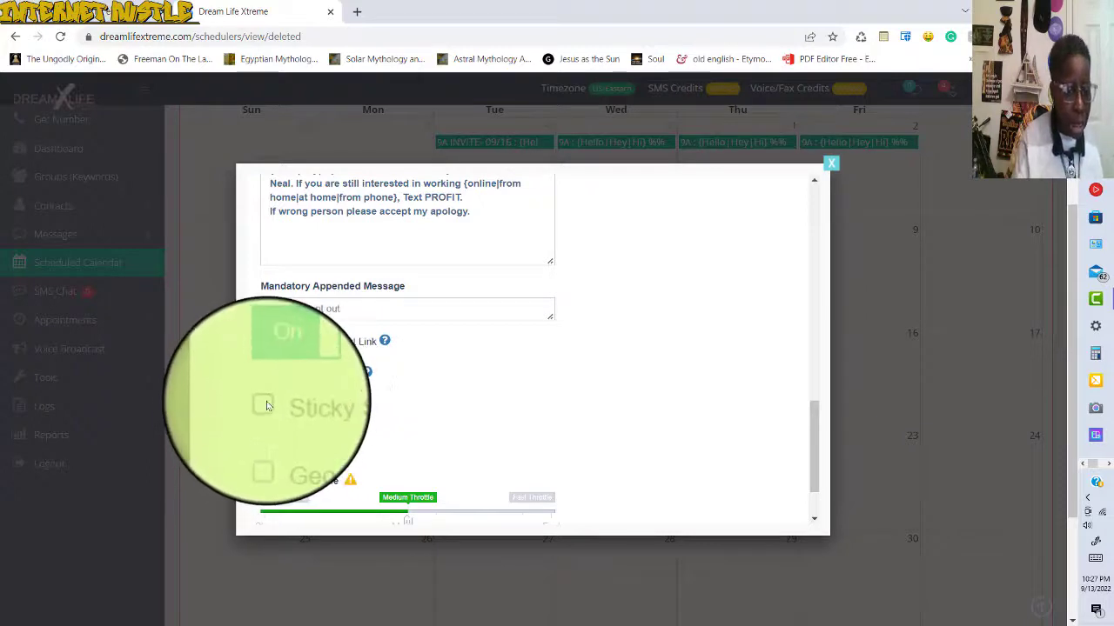
left_click(267, 405)
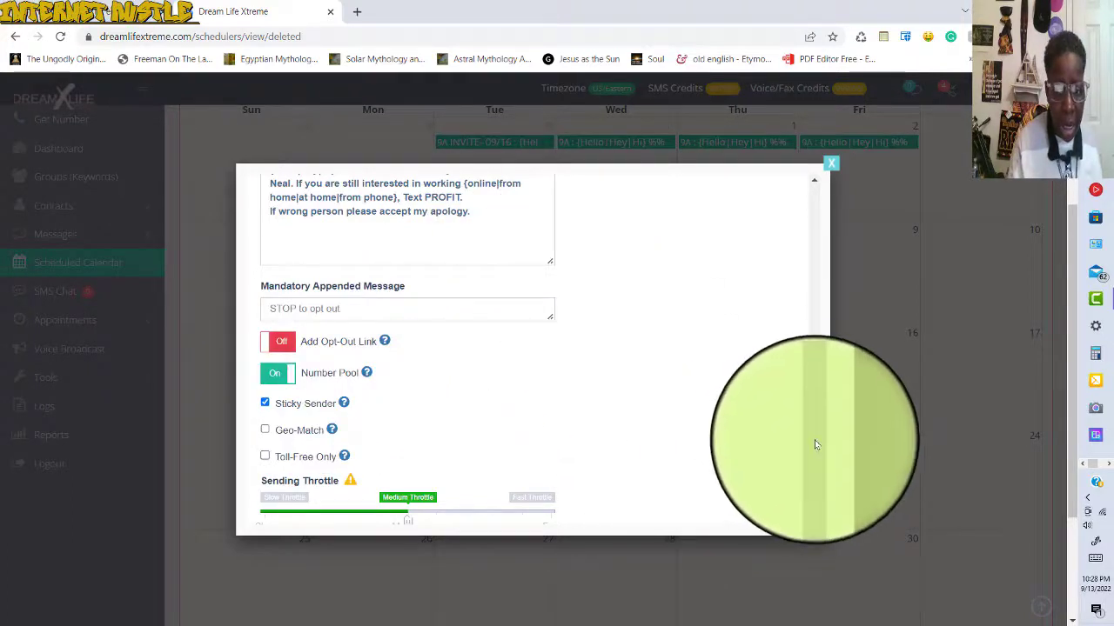
Enable Toll-Free Only among the scheduled message's number pool options
left_click_drag(816, 445, 808, 206)
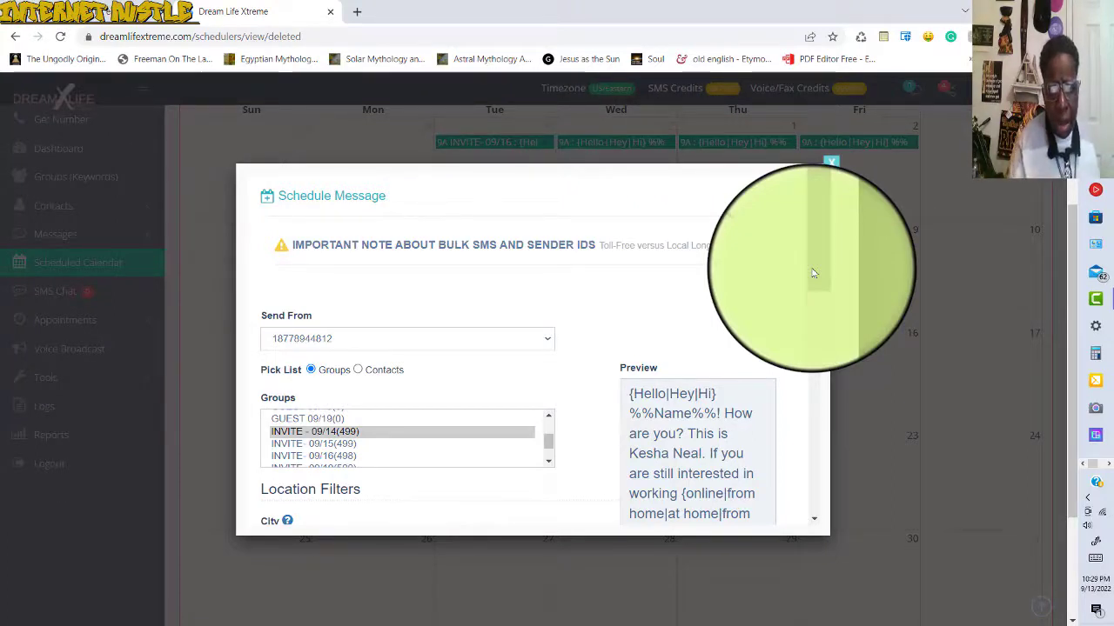
left_click_drag(812, 270, 810, 314)
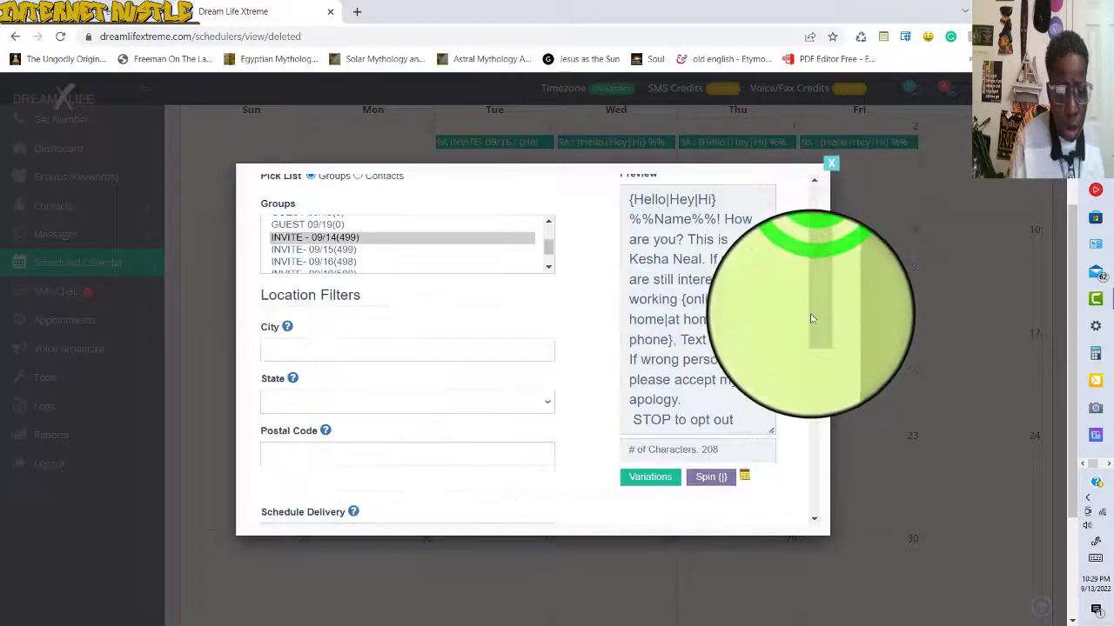
scroll(805, 348, "down", 5)
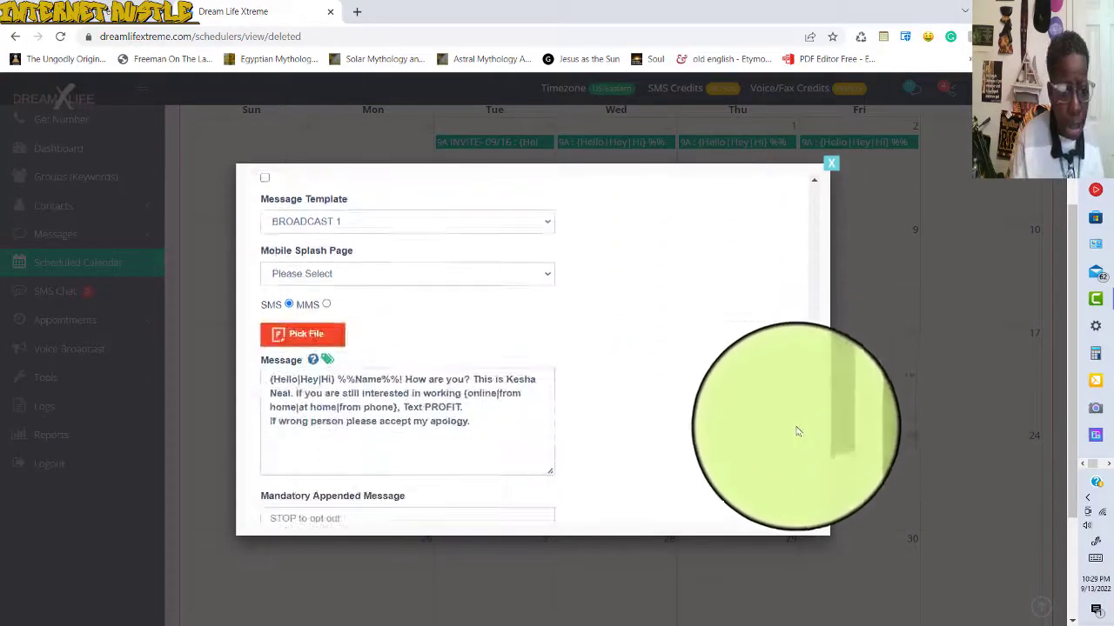
scroll(797, 431, "up", 10)
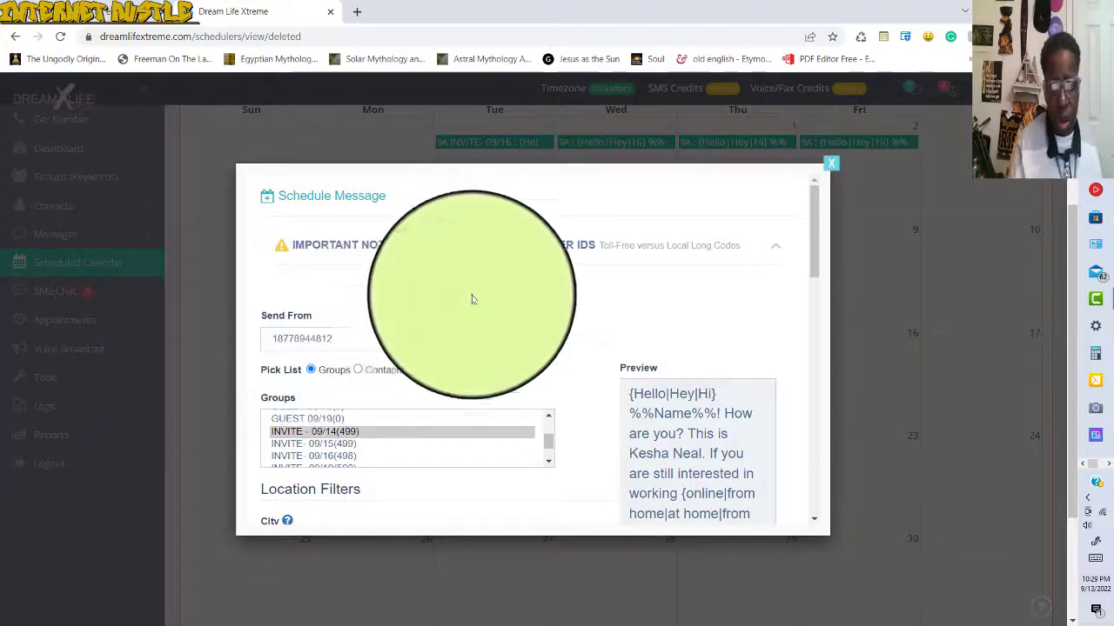
left_click_drag(815, 265, 791, 457)
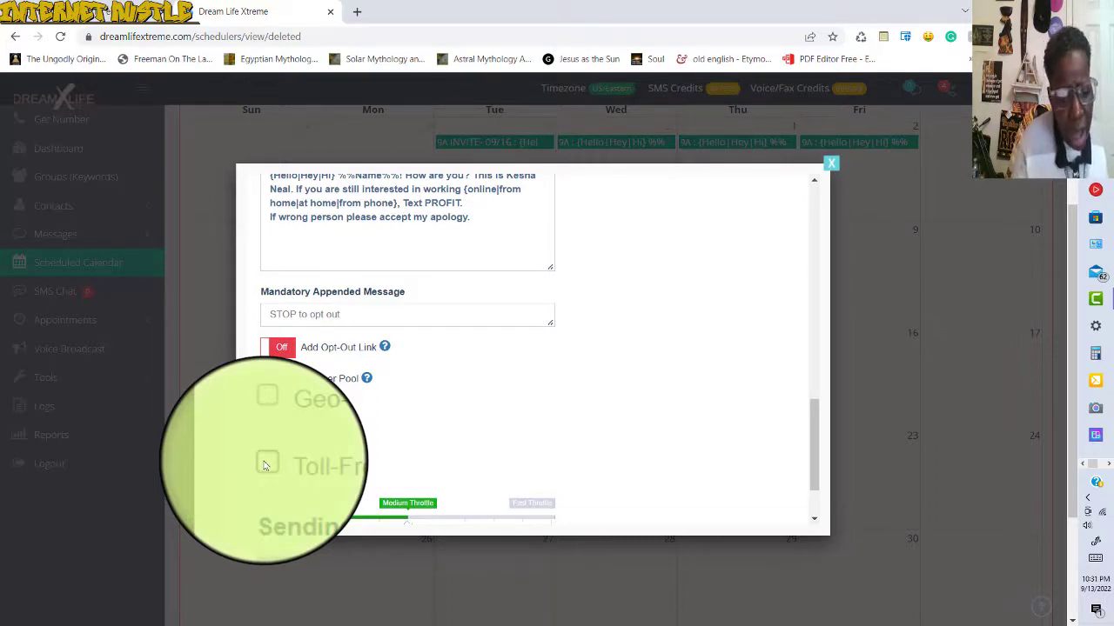
left_click(266, 462)
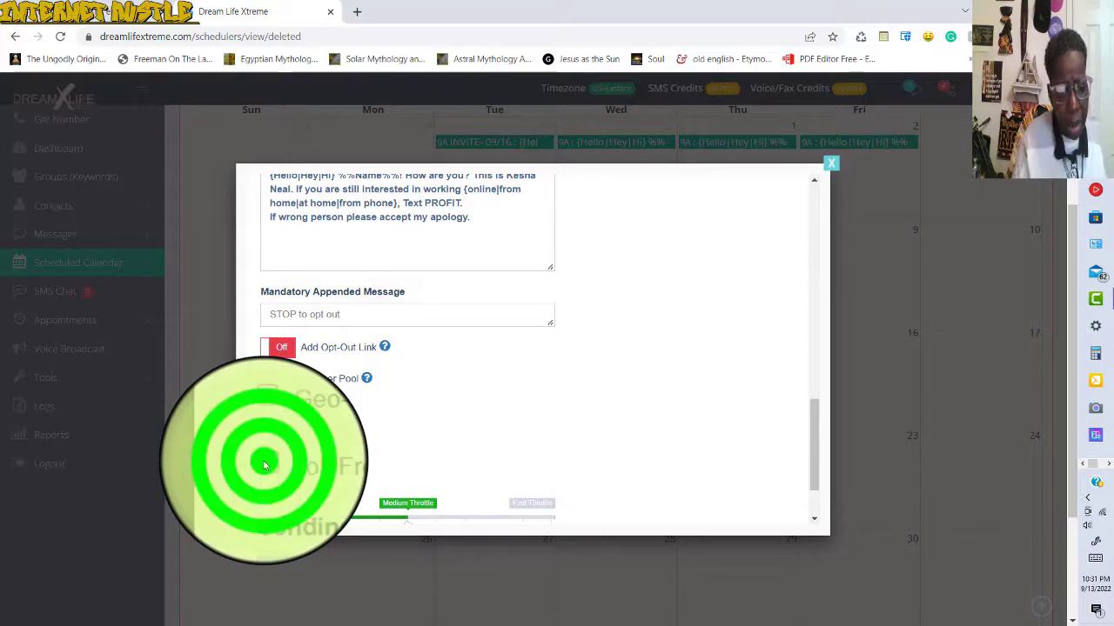
Spin the message preview several times to check the wording variations the template generates
left_click_drag(813, 432, 812, 462)
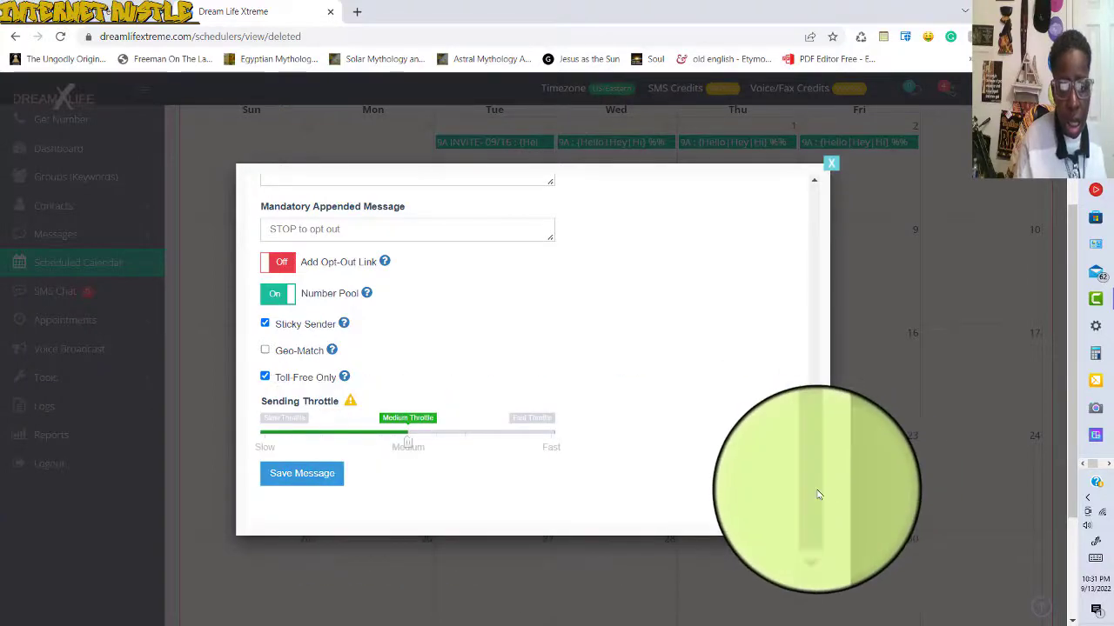
scroll(818, 522, "up", 1)
left_click_drag(818, 522, 801, 296)
scroll(799, 292, "down", 1)
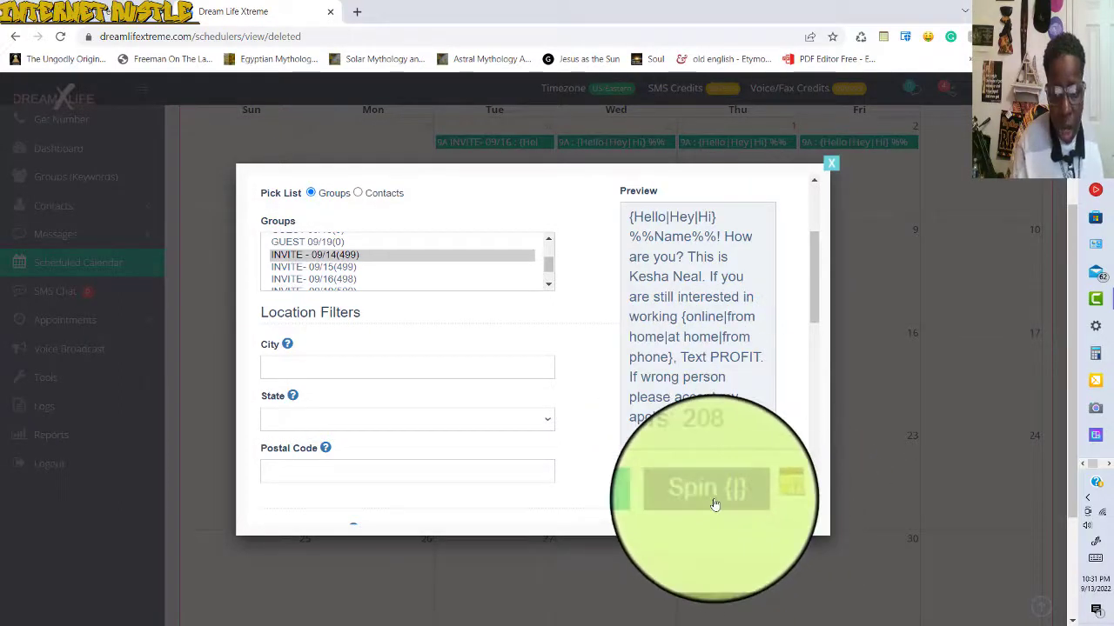
left_click(713, 505)
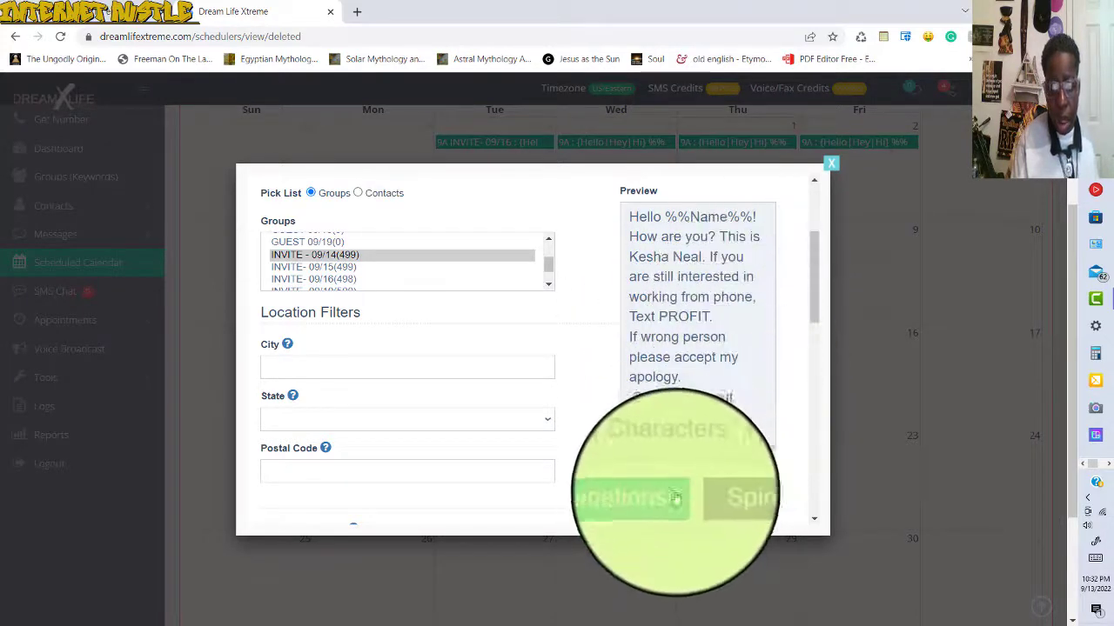
left_click(705, 500)
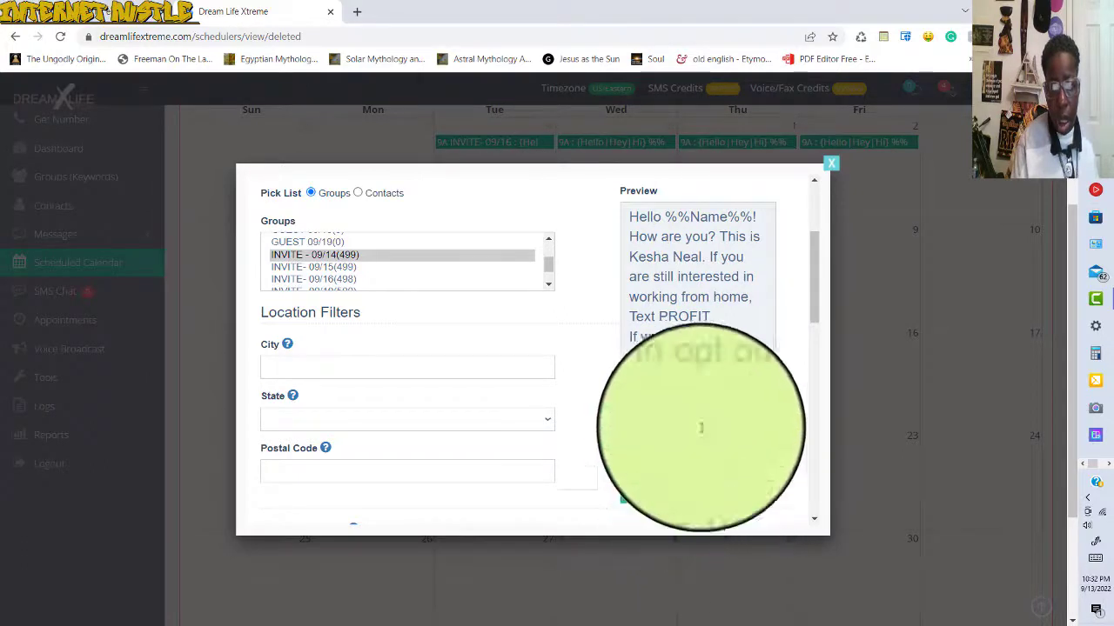
scroll(744, 292, "down", 2)
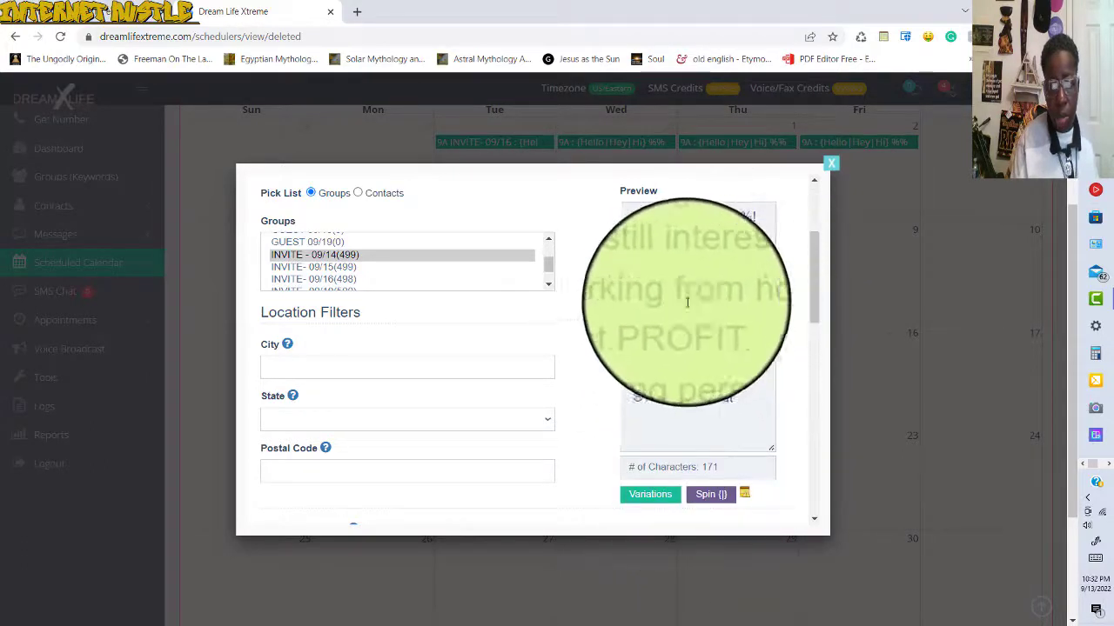
scroll(745, 298, "up", 2)
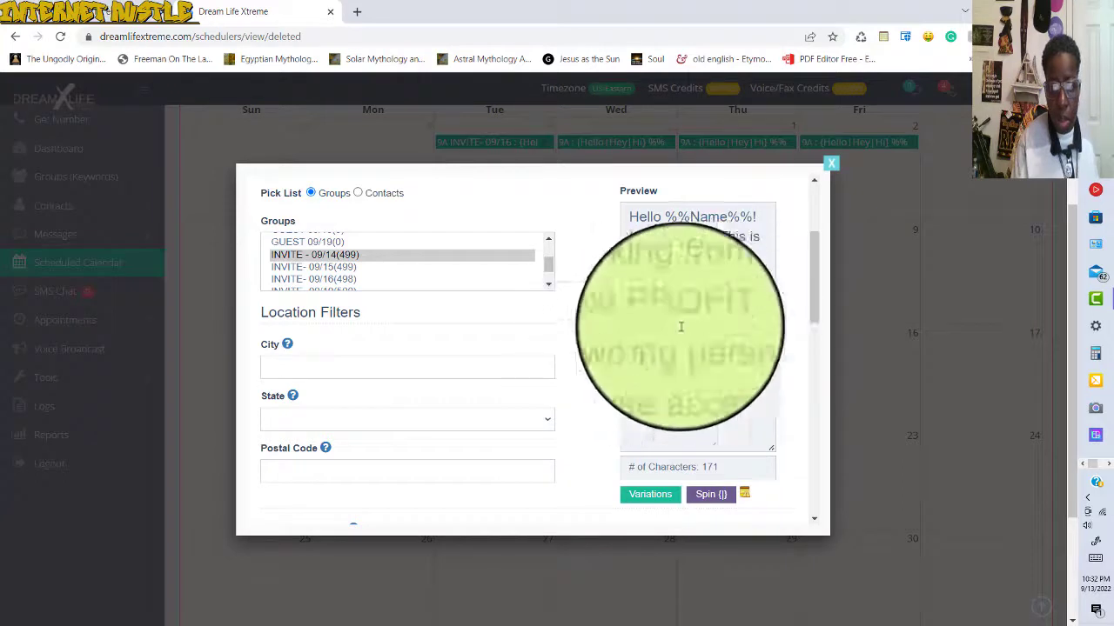
left_click(716, 502)
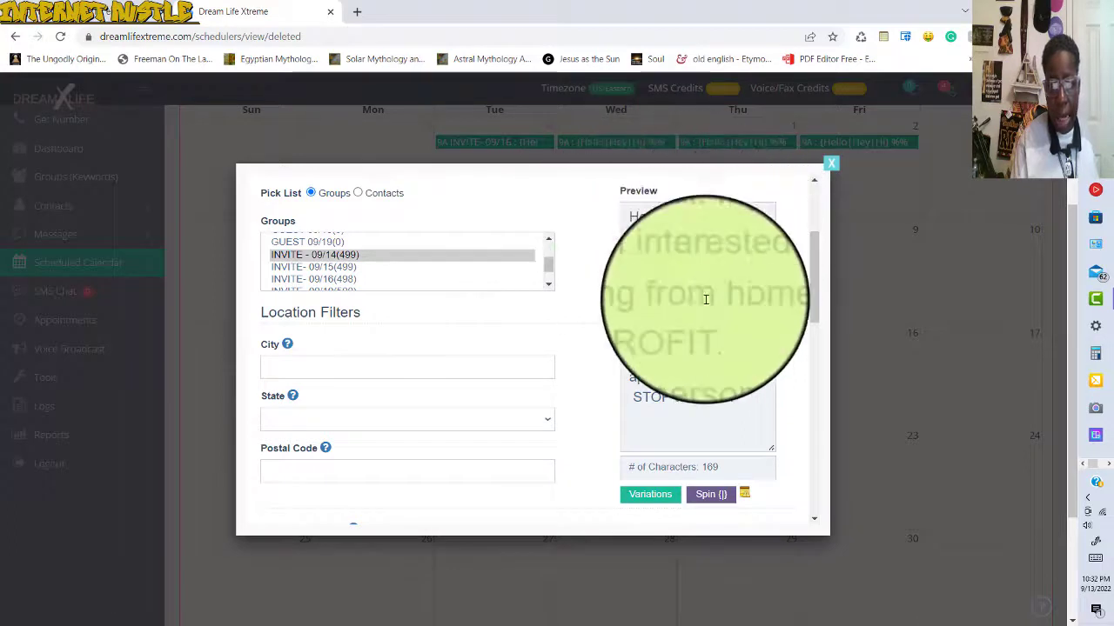
left_click(711, 496)
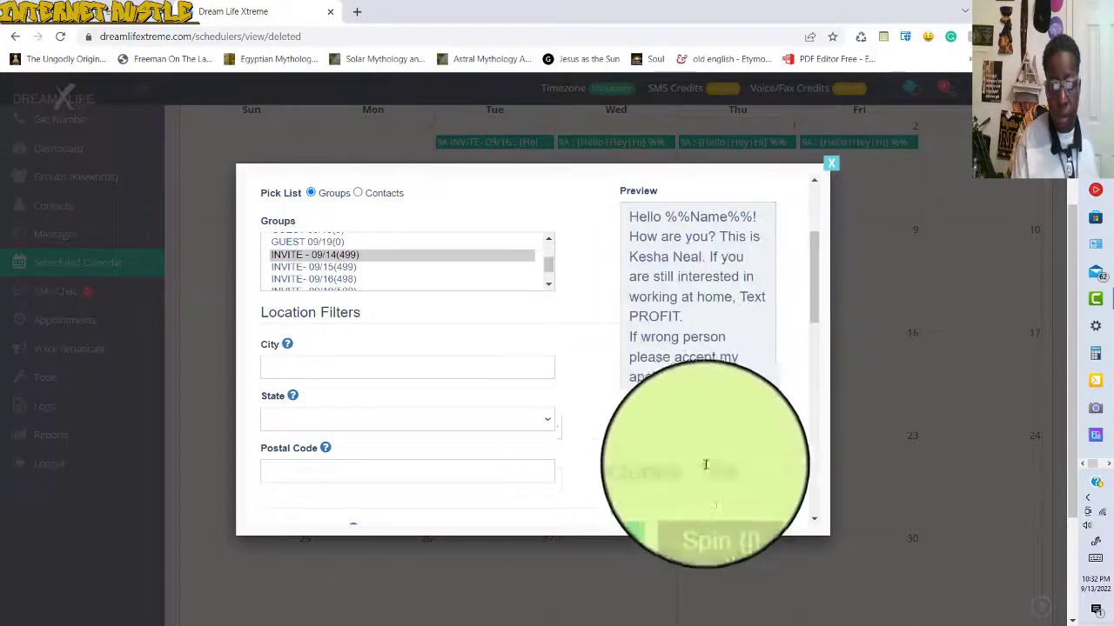
left_click(710, 498)
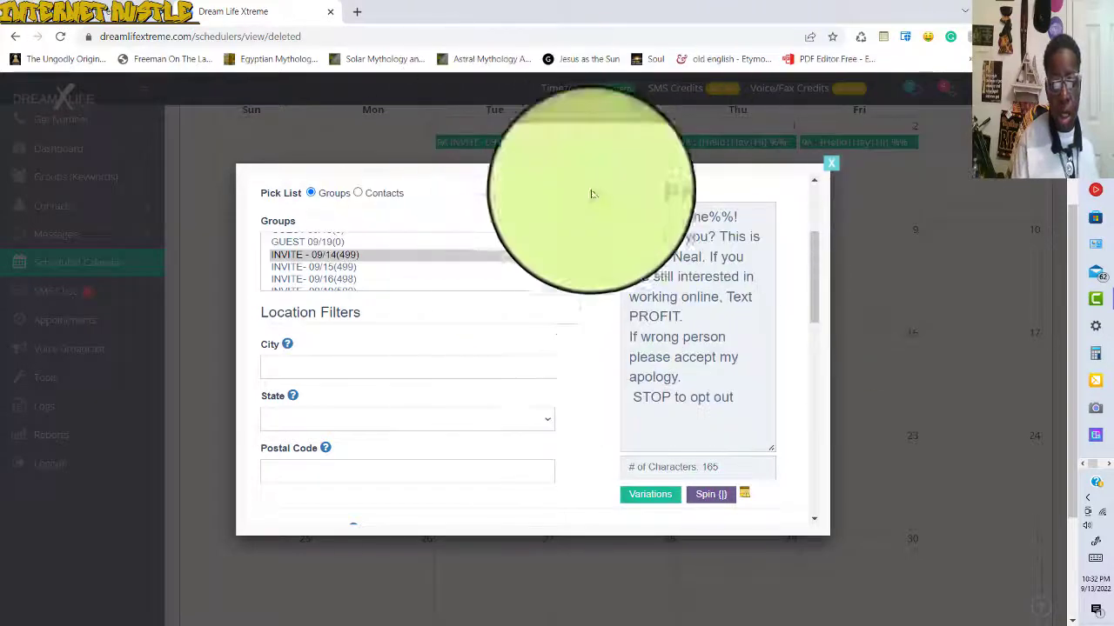
Clear the Toll-Free Only option and save the scheduled message for the INVITE - 09/14 group
left_click_drag(812, 261, 814, 370)
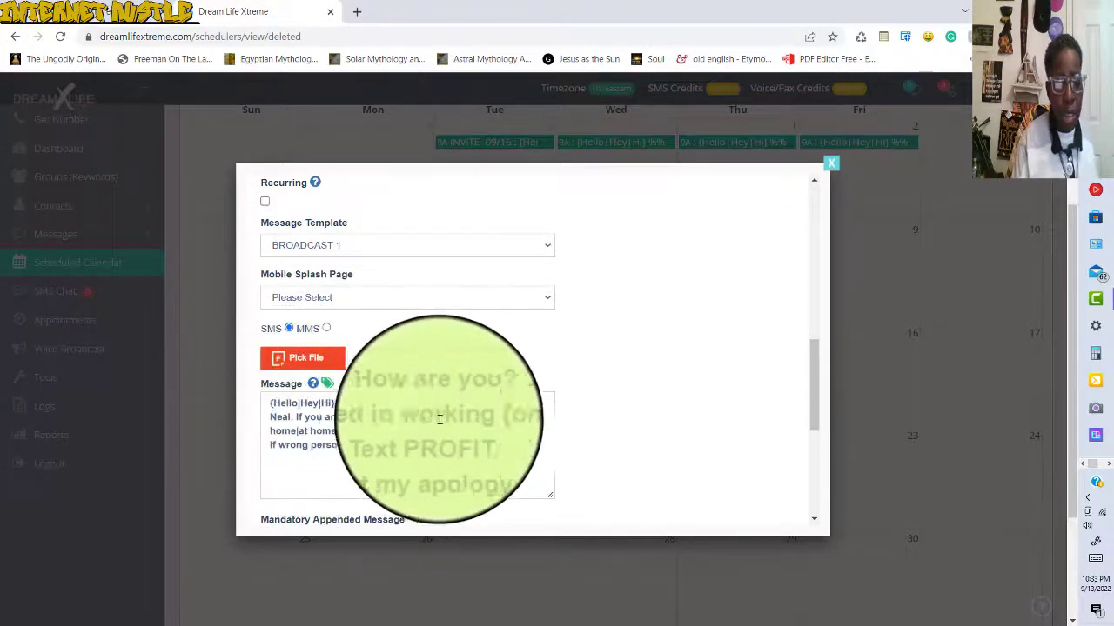
left_click_drag(811, 372, 808, 414)
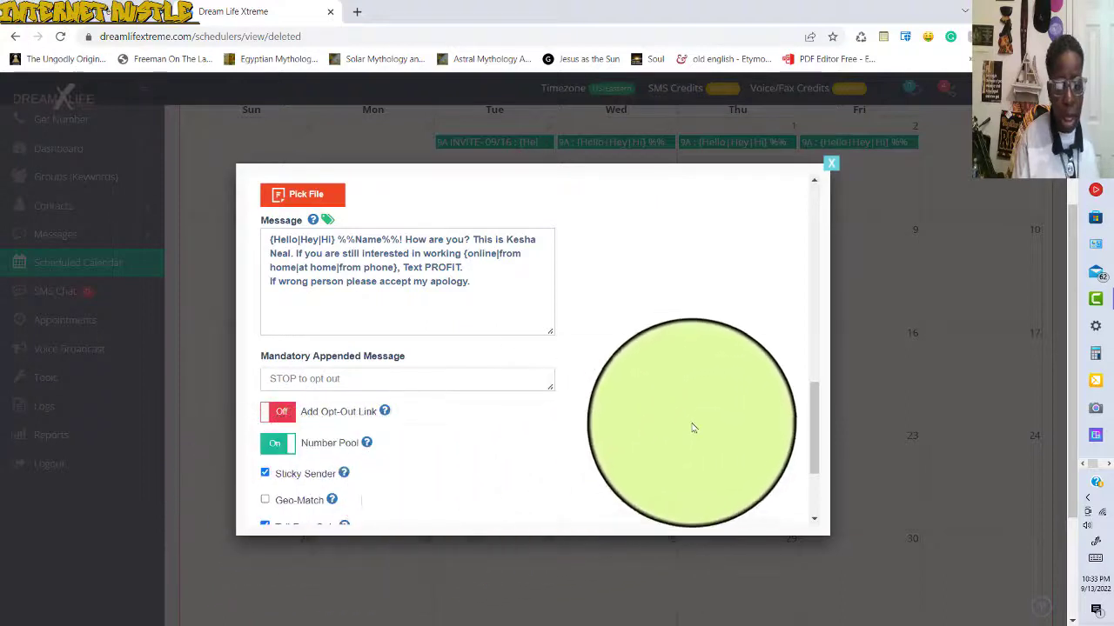
left_click_drag(806, 396, 813, 441)
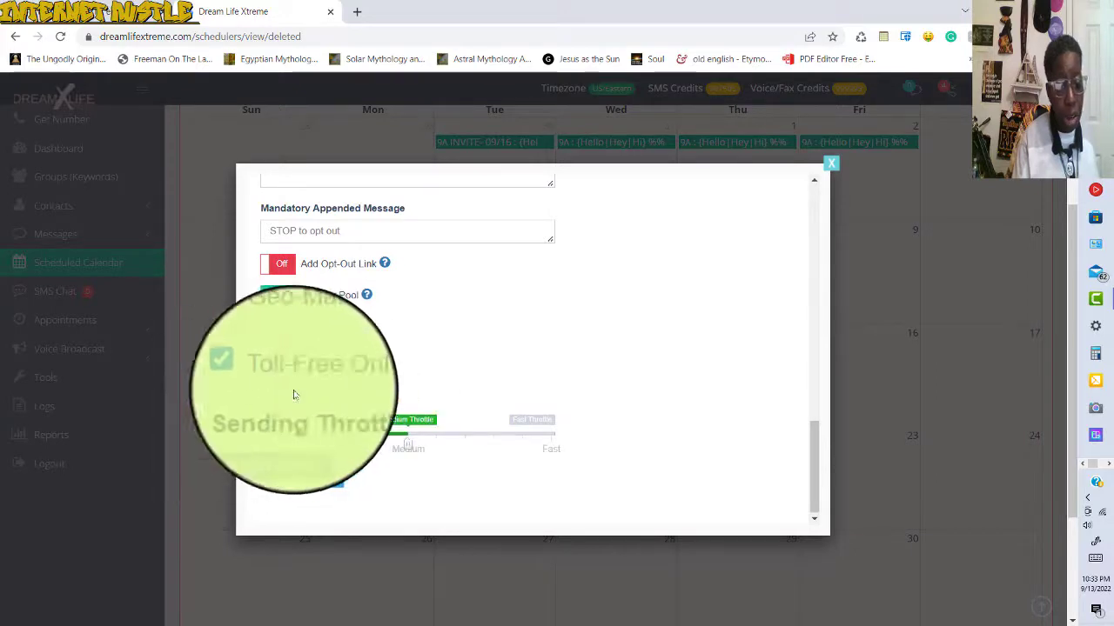
left_click(265, 383)
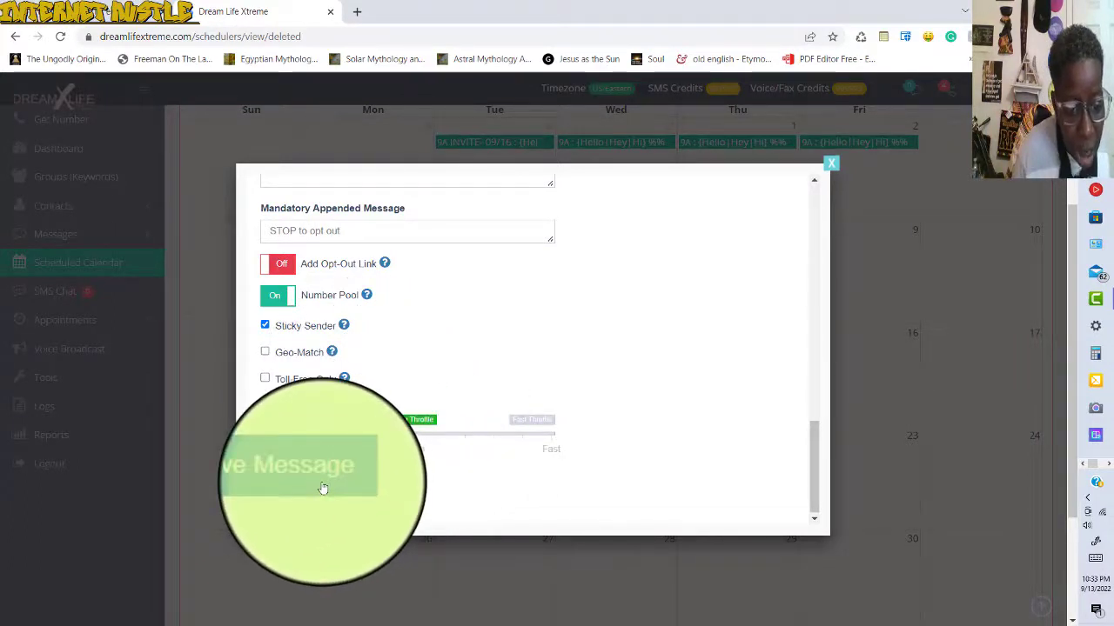
left_click(323, 488)
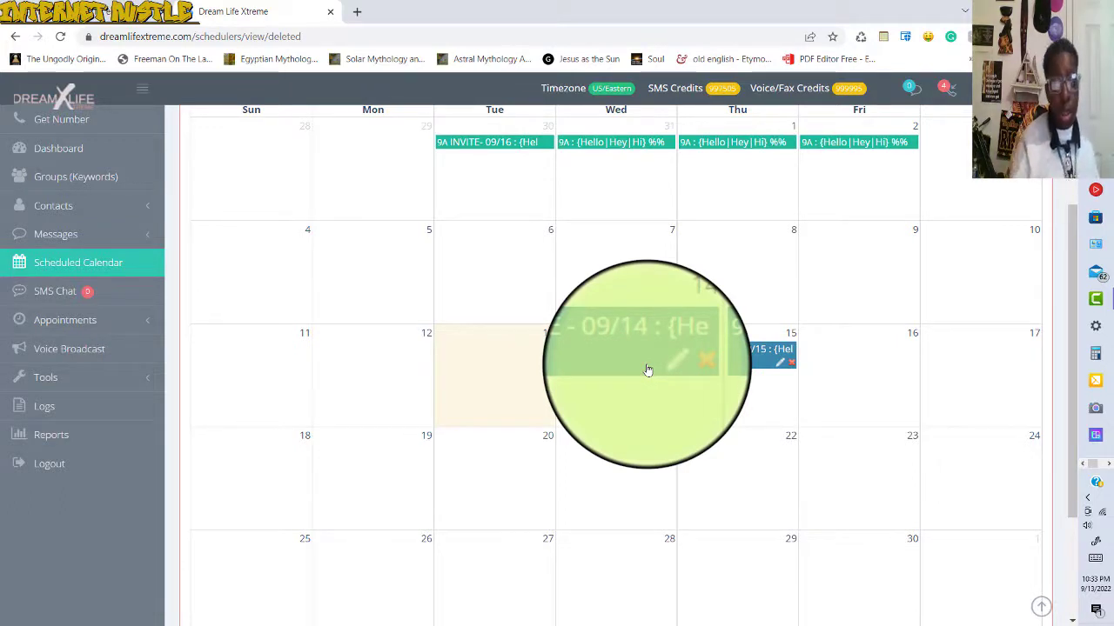
Start a new scheduled message on September 16 in the calendar and look through its contact groups
left_click(852, 377)
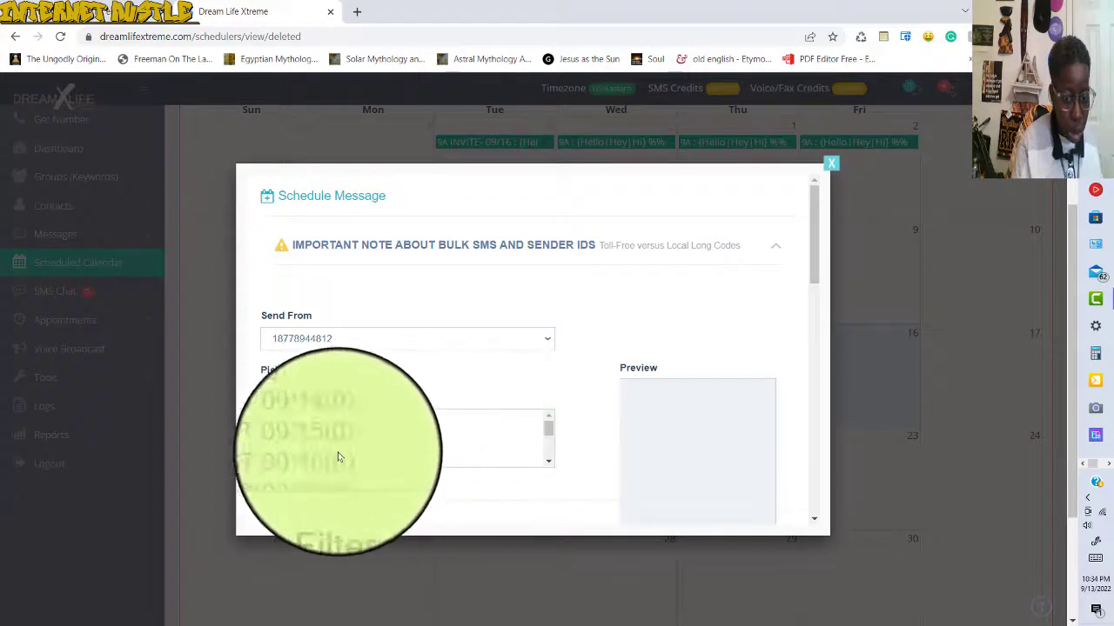
left_click_drag(551, 432, 547, 439)
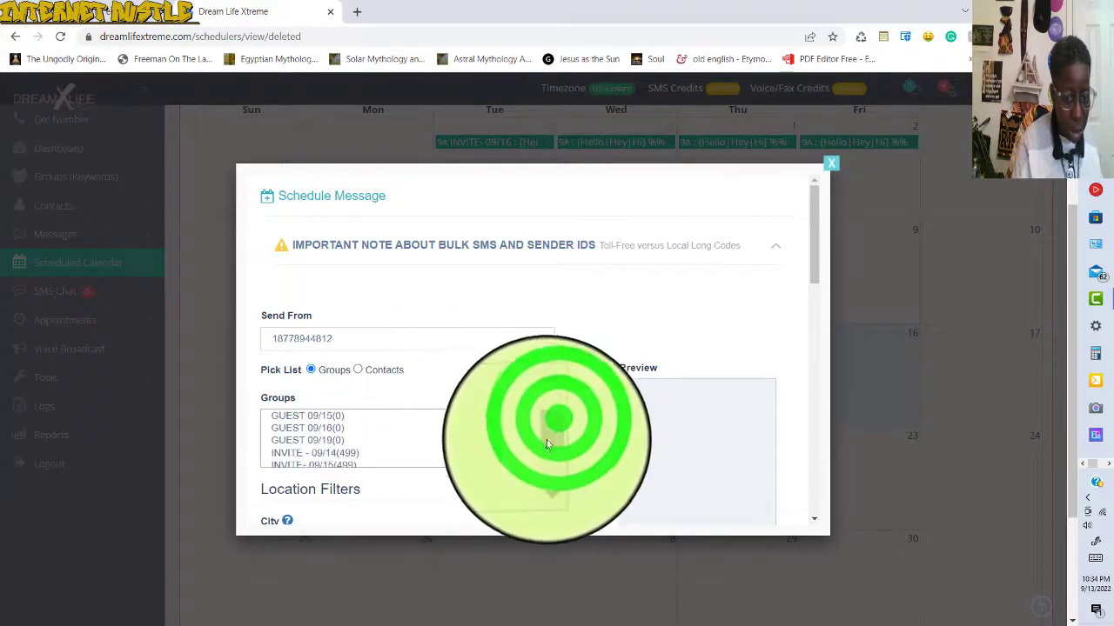
scroll(544, 453, "down", 2)
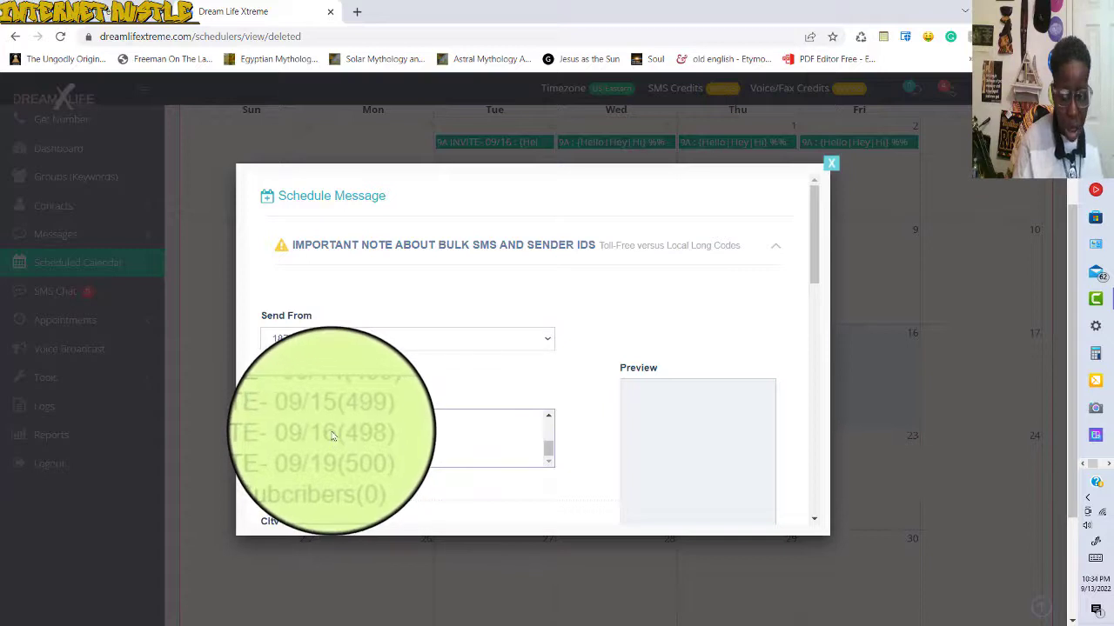
Check the September 2022 dates in the system clock's calendar, then close it
left_click(1098, 583)
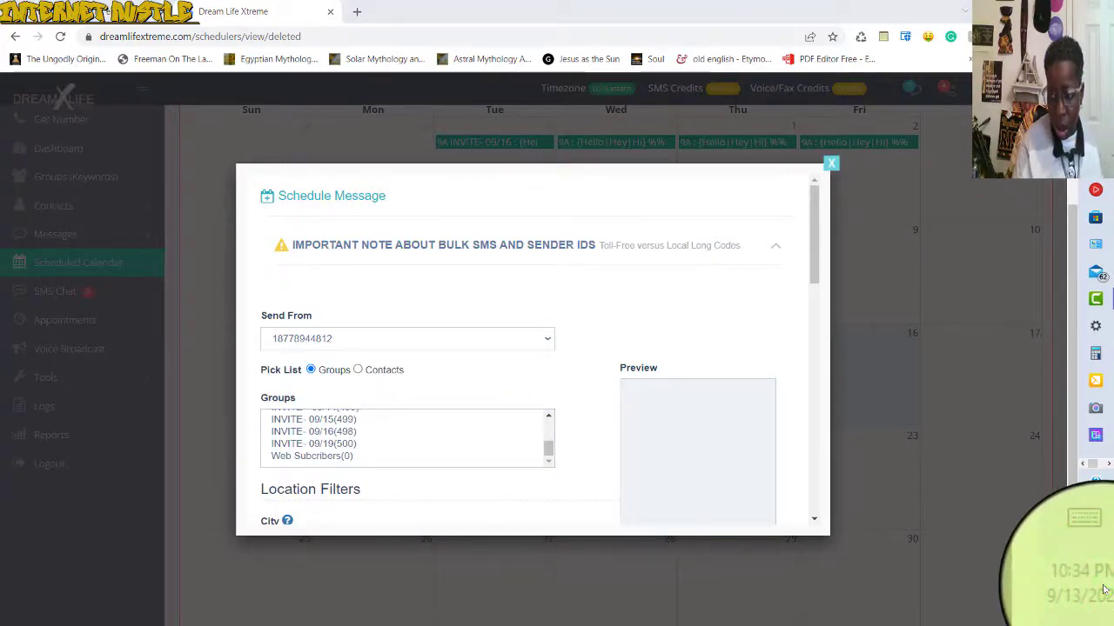
left_click(1104, 588)
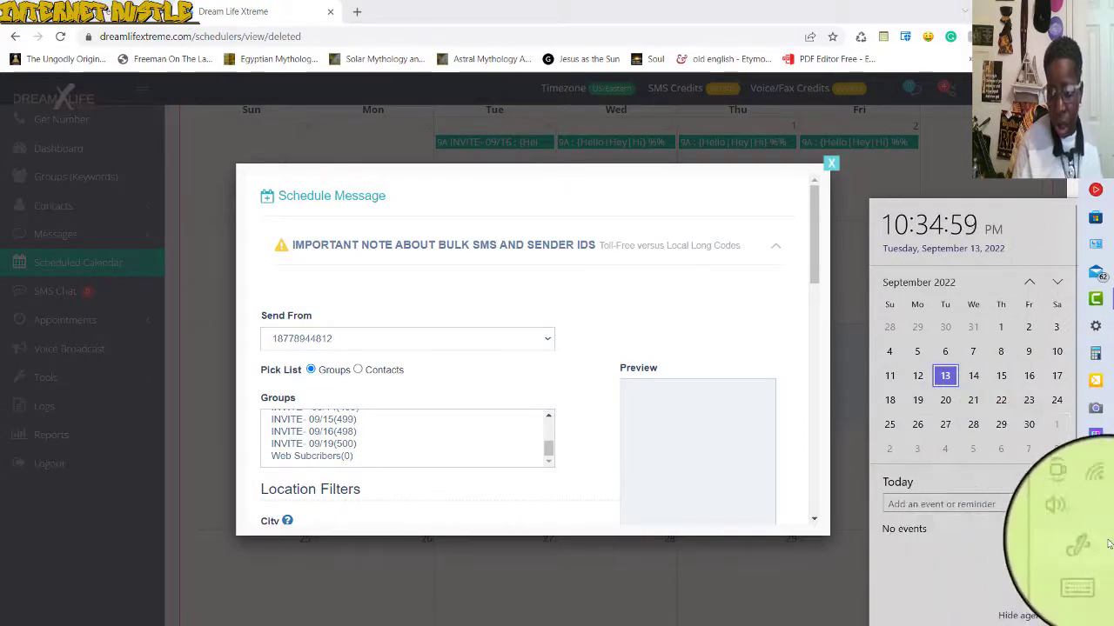
left_click(1087, 474)
left_click(1111, 528)
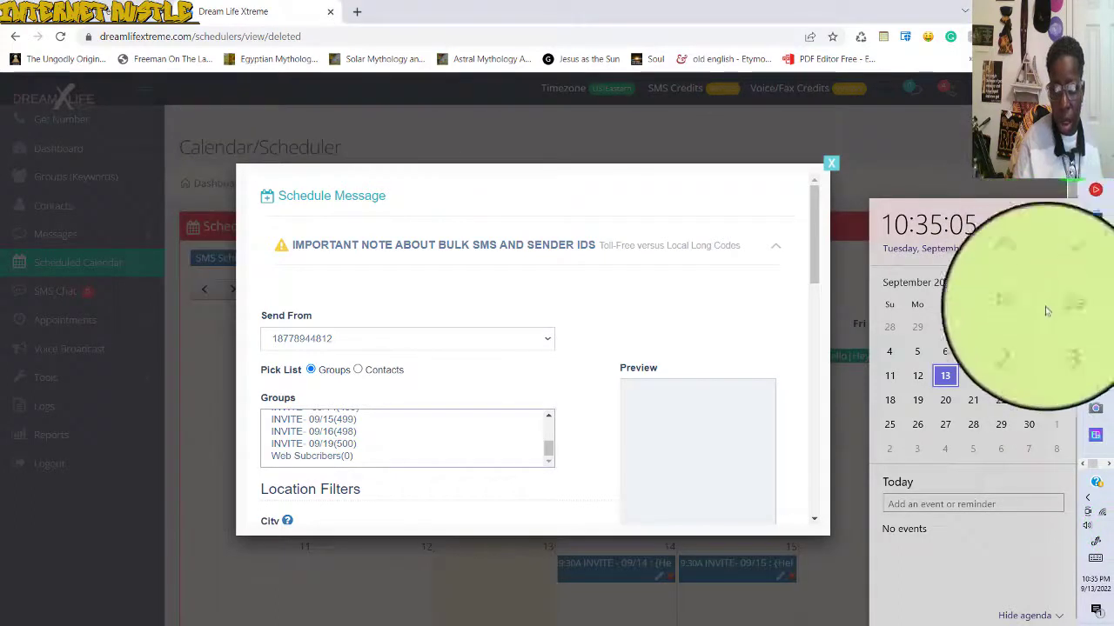
left_click(1095, 584)
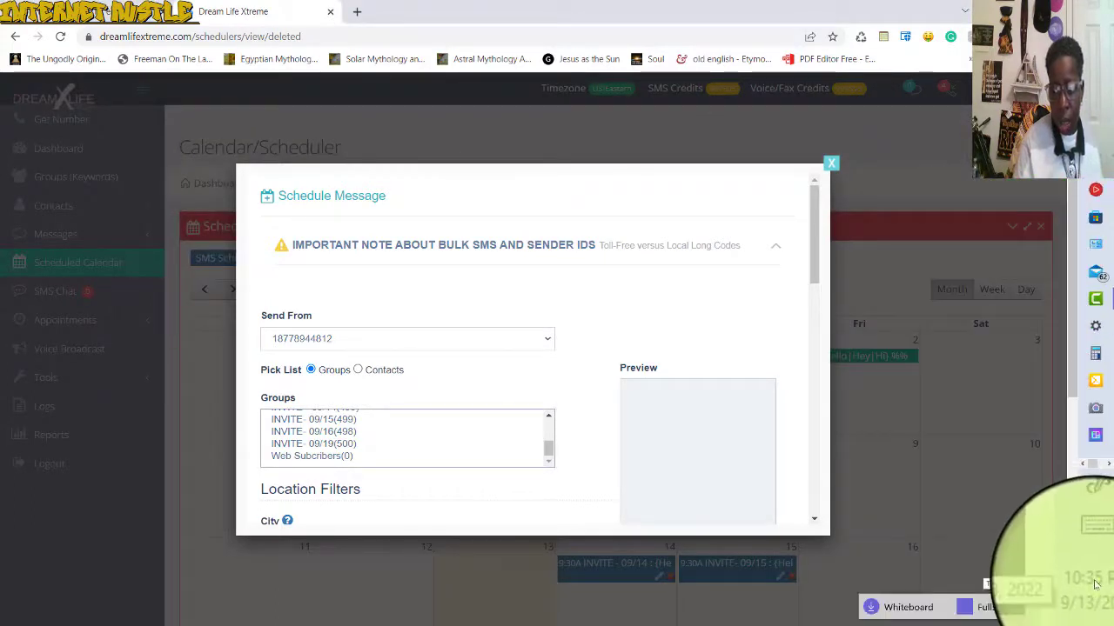
left_click(1095, 584)
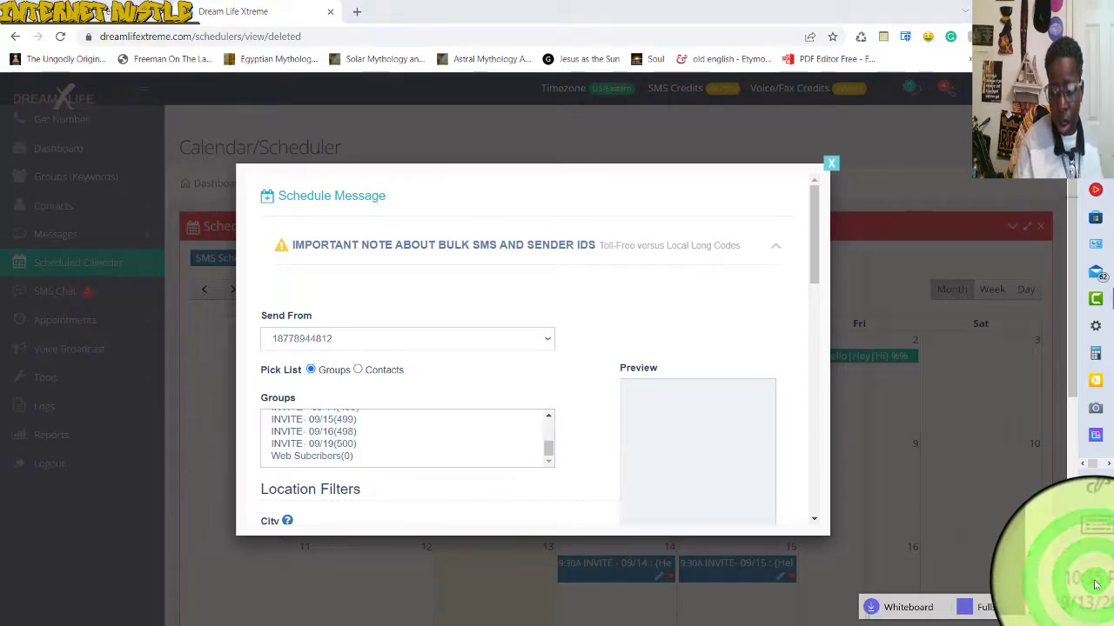
left_click(1092, 588)
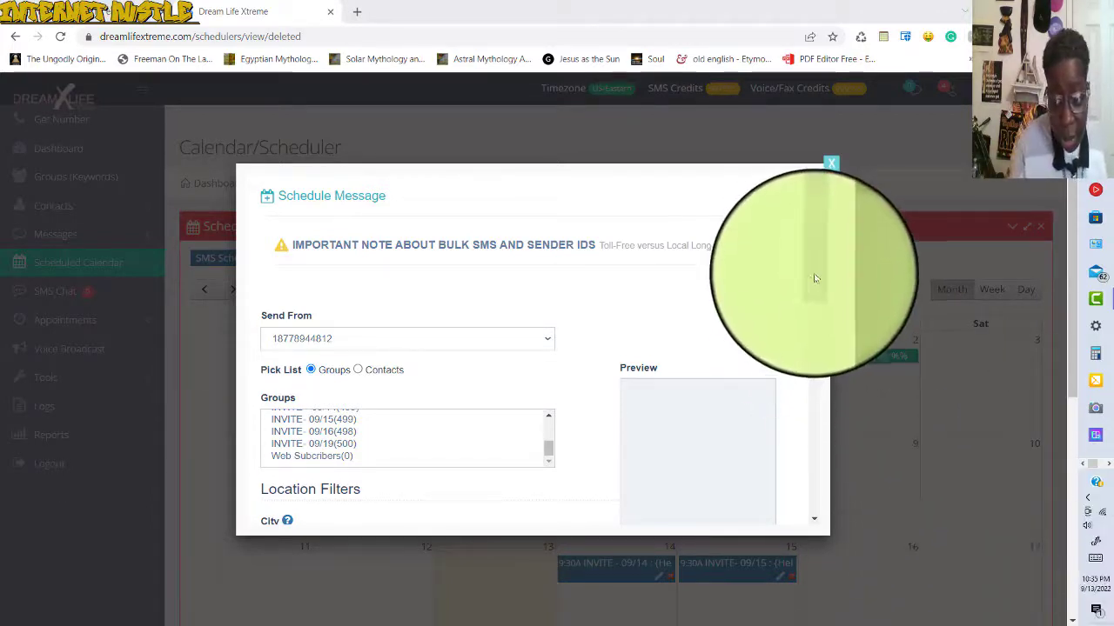
Select the INVITE- 09/16 group as the recipient of the scheduled message
left_click(815, 276)
left_click_drag(815, 276, 815, 290)
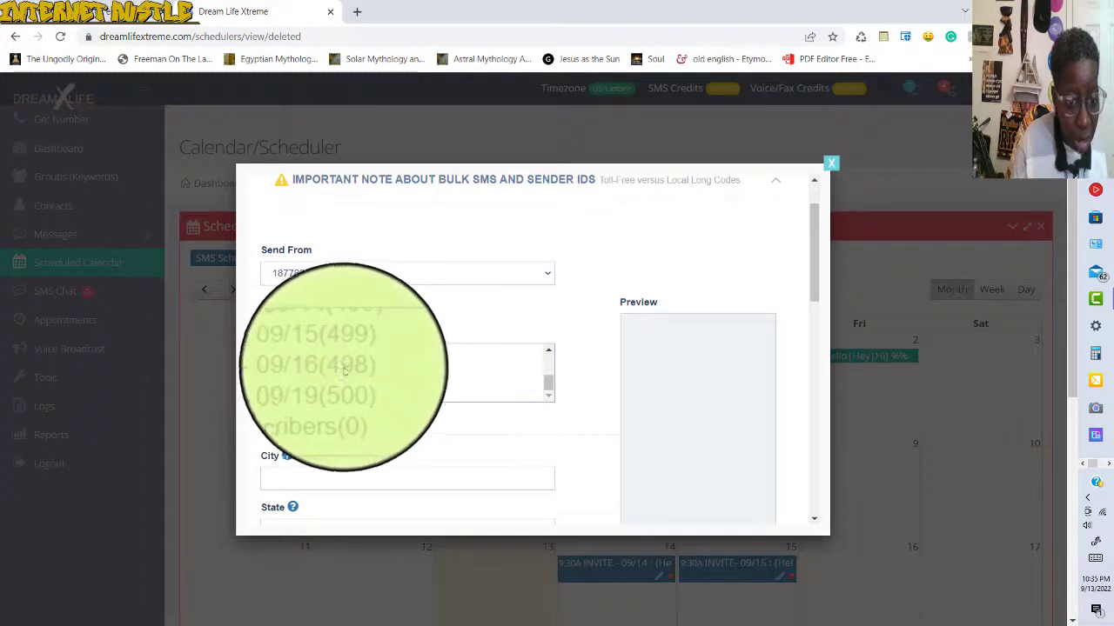
left_click(339, 367)
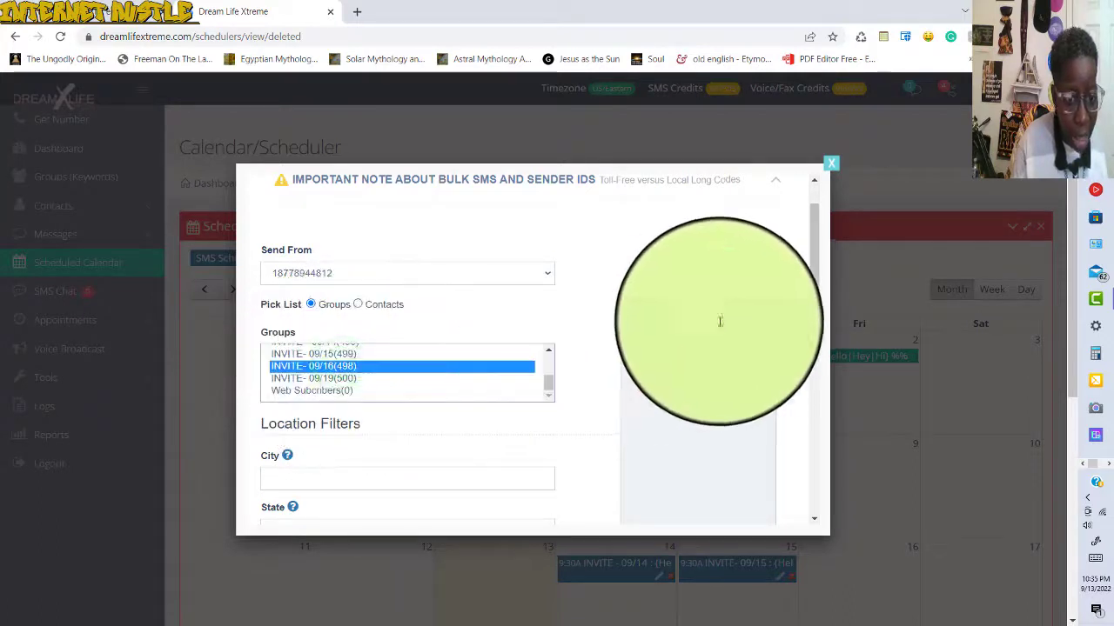
Set the message's scheduled delivery to 16-09-2022 at 09:30
left_click(814, 272)
left_click_drag(813, 272, 807, 375)
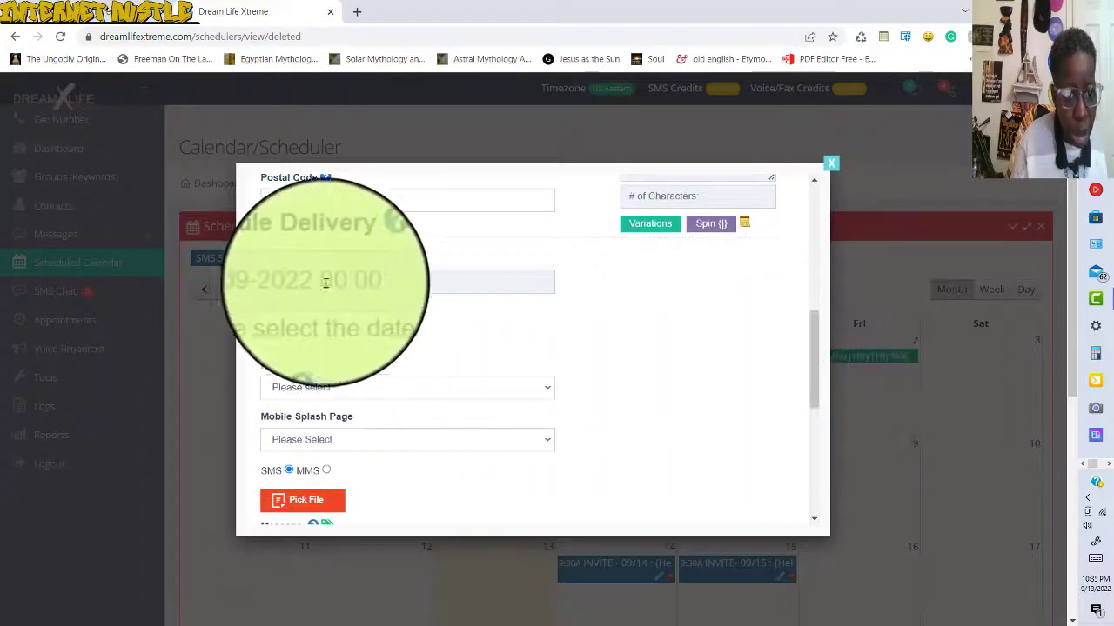
left_click(395, 278)
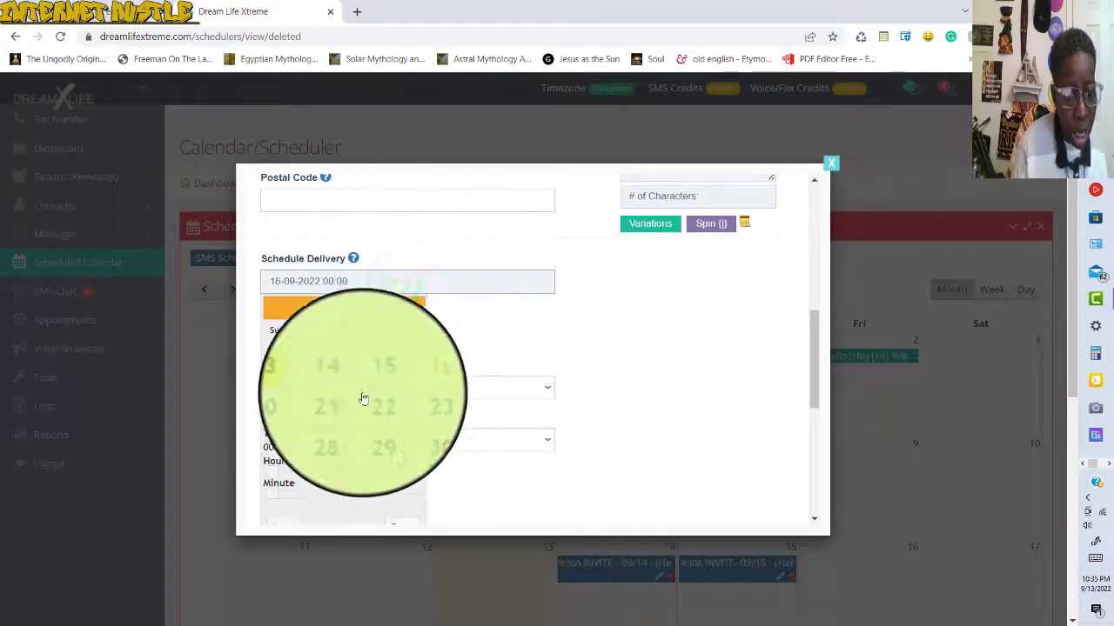
left_click(396, 387)
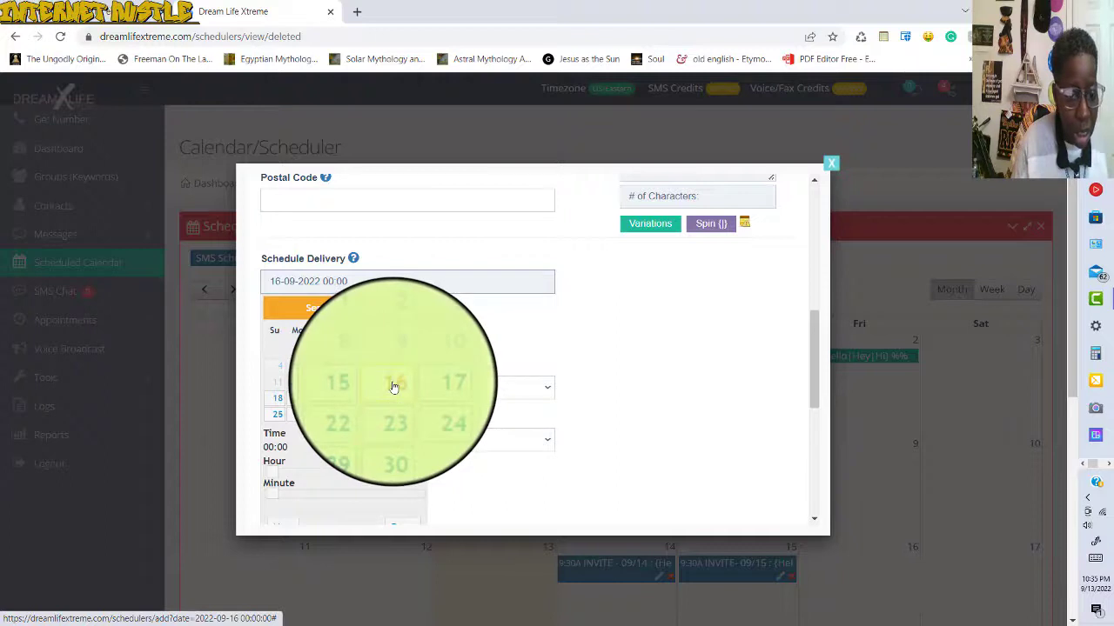
left_click(393, 386)
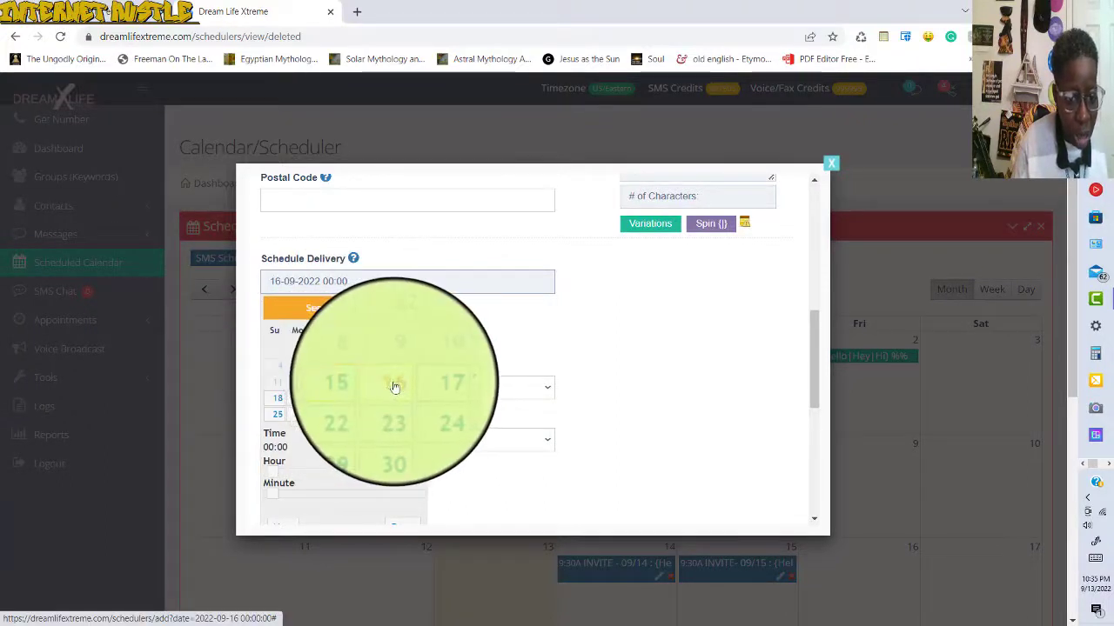
left_click(393, 386)
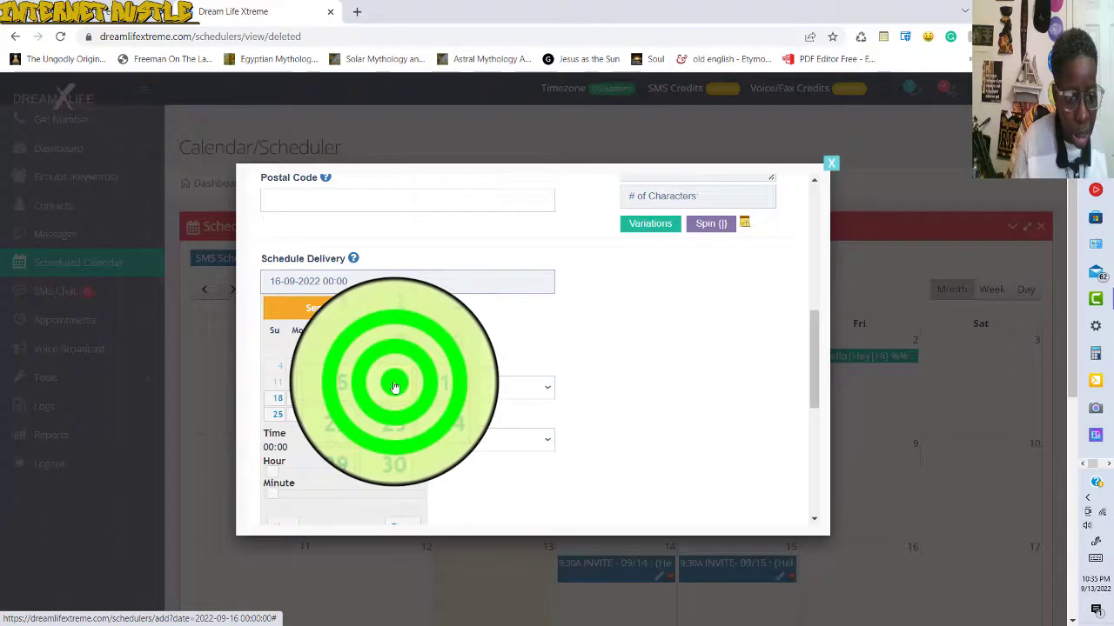
left_click(271, 471)
left_click_drag(271, 471, 337, 479)
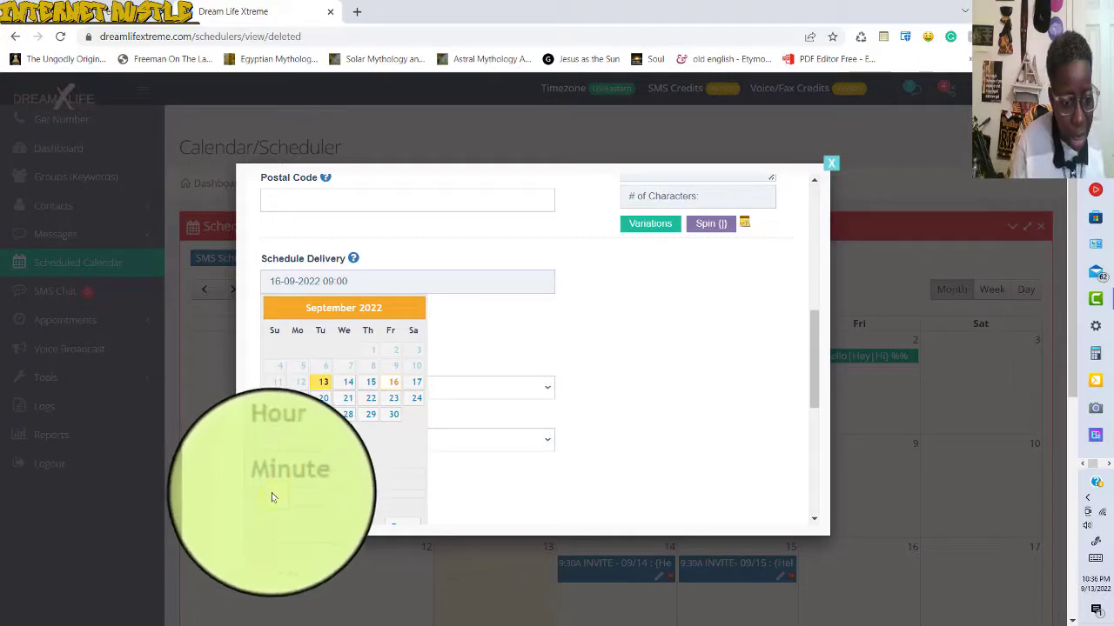
left_click_drag(271, 498, 297, 498)
left_click_drag(315, 498, 345, 494)
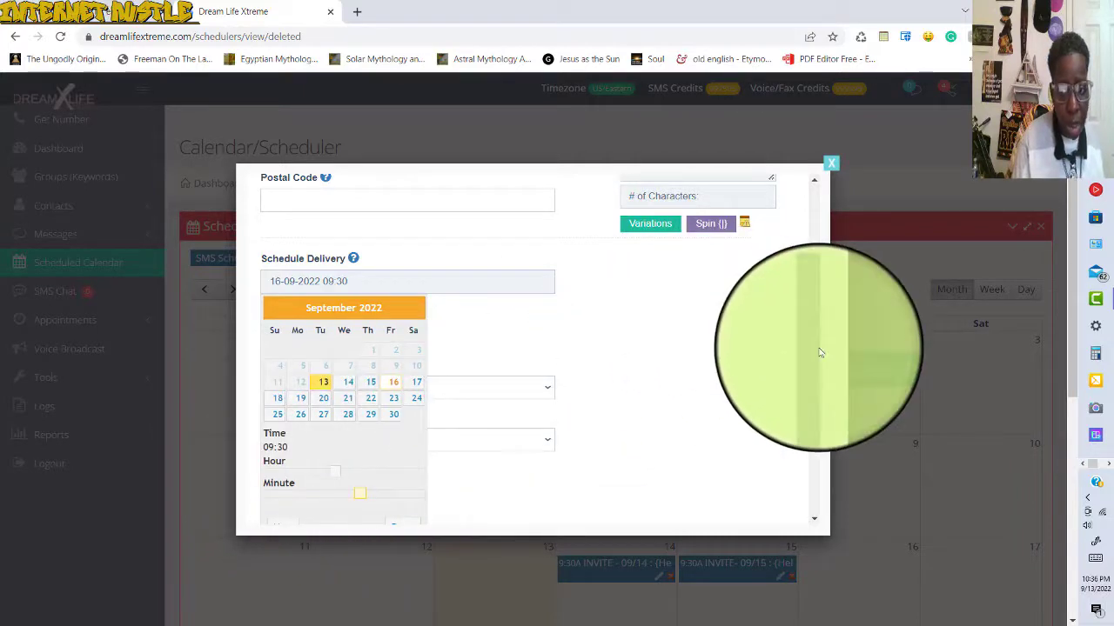
Fill the scheduled message from the BROADCAST 1 message template
left_click(812, 374)
scroll(811, 388, "down", 3)
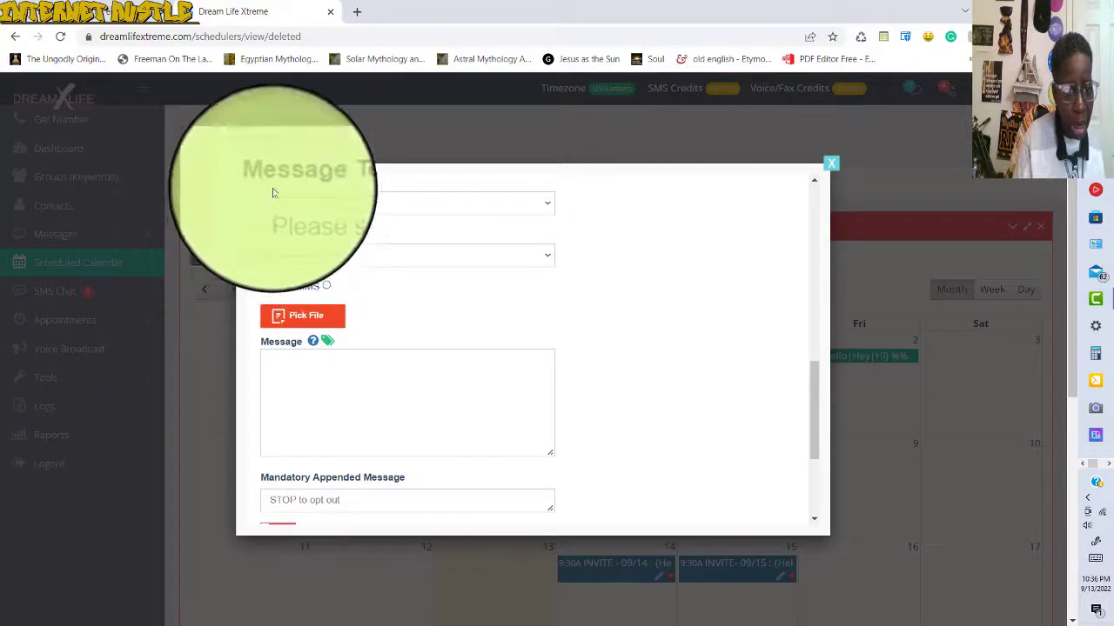
left_click(546, 207)
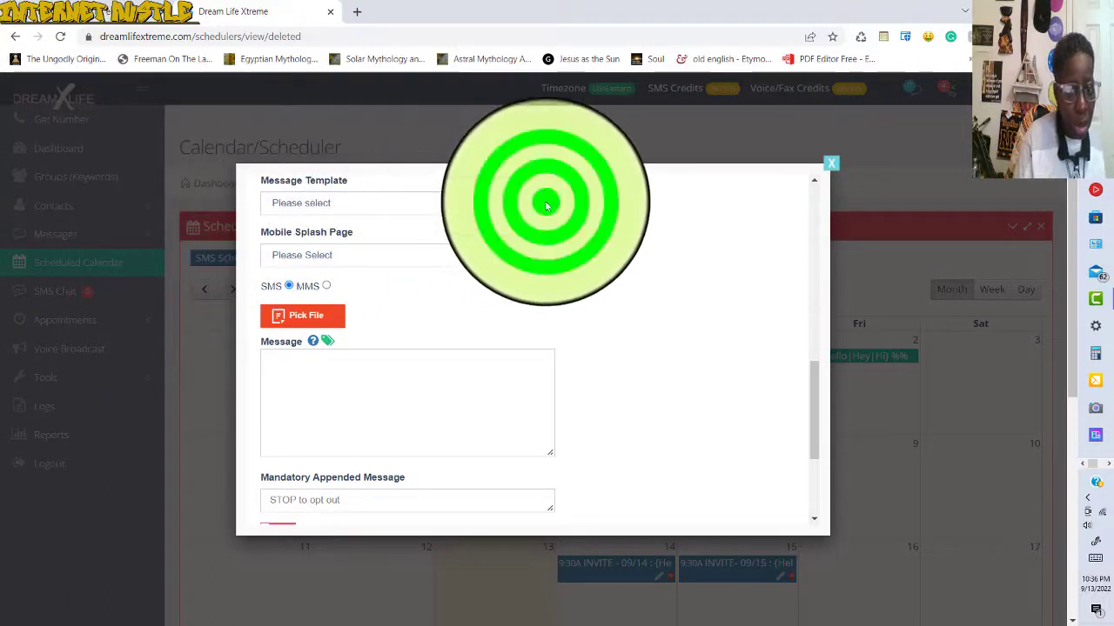
left_click(304, 223)
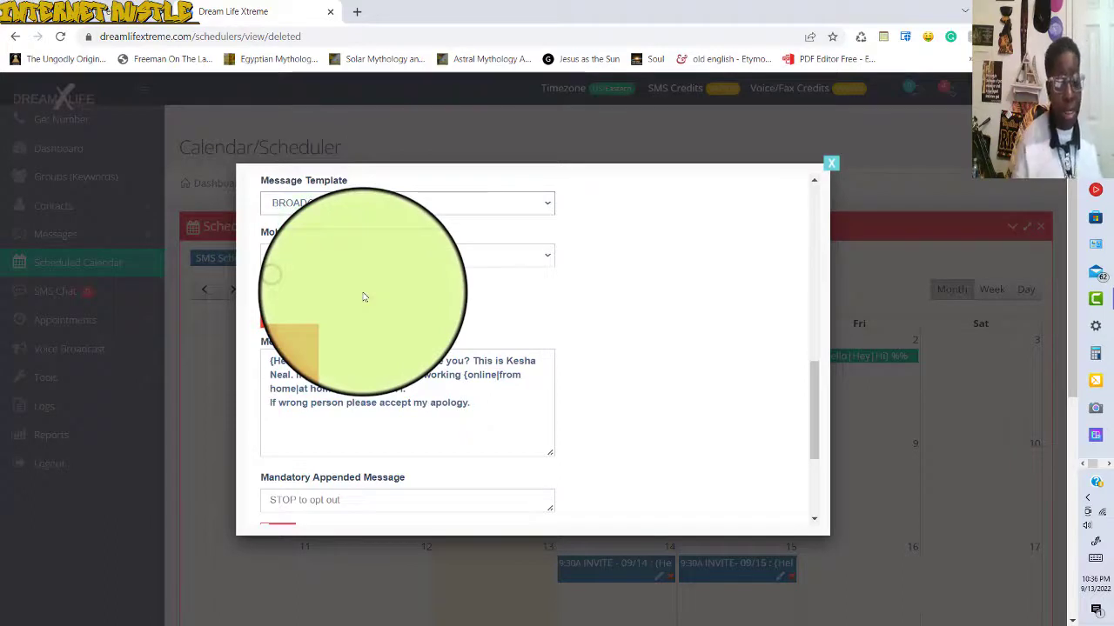
Add "from phone" as another spin option after "at home" in the message text, separated by a vertical bar
left_click(335, 390)
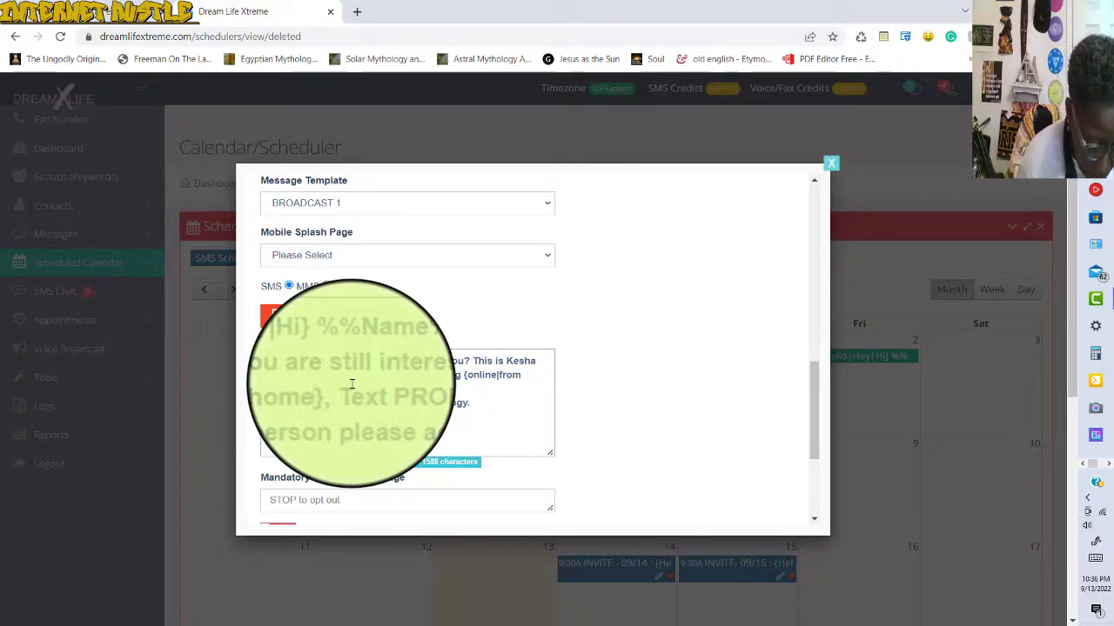
type("}")
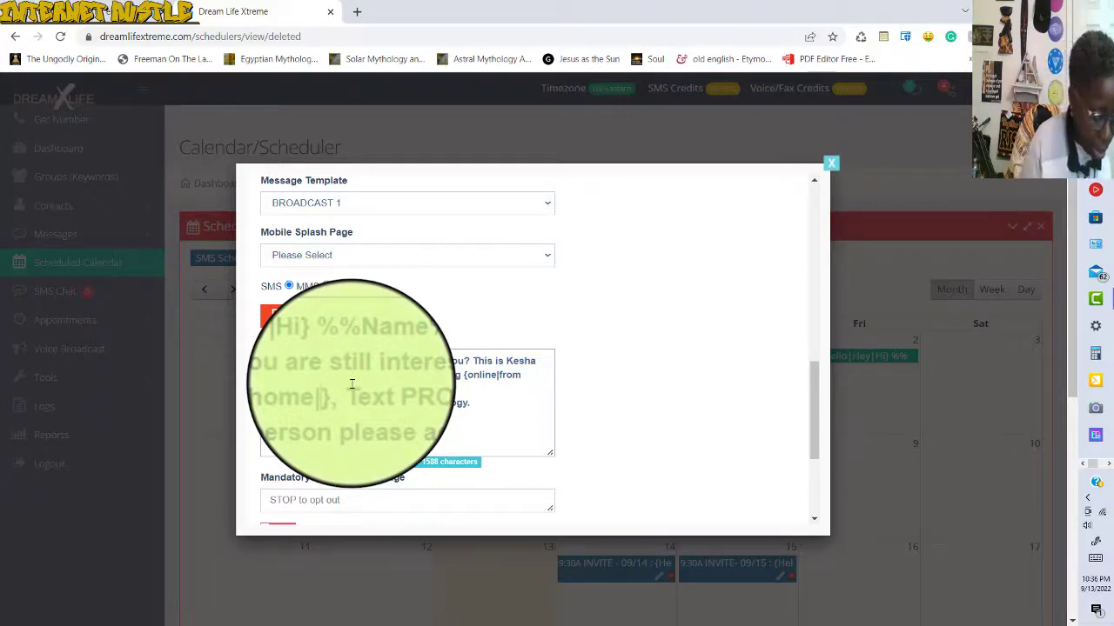
type("from phone")
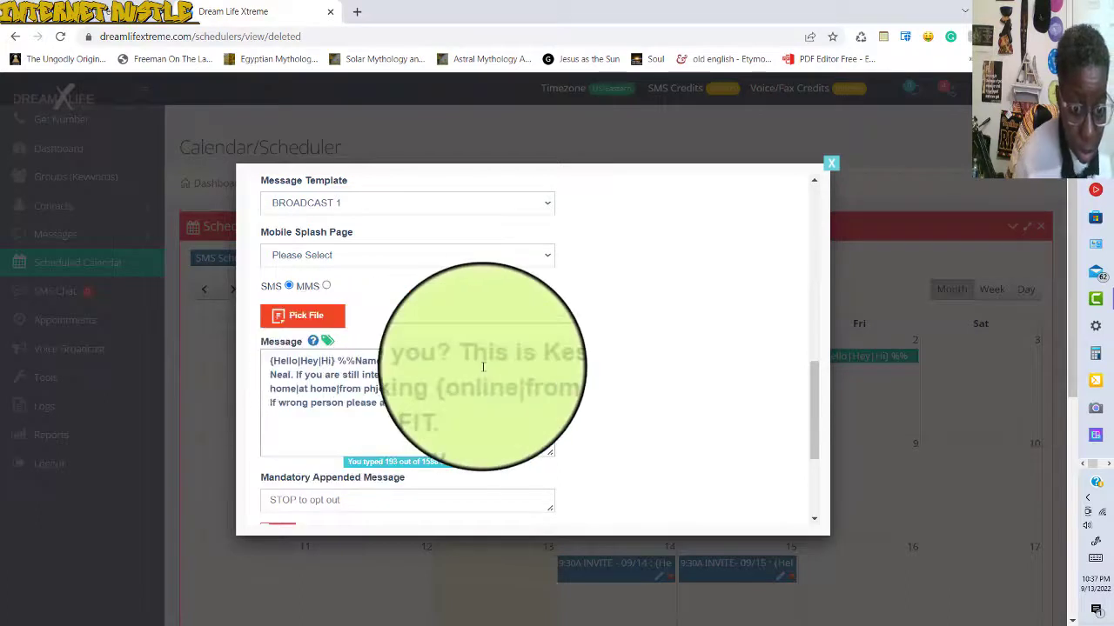
left_click(378, 387)
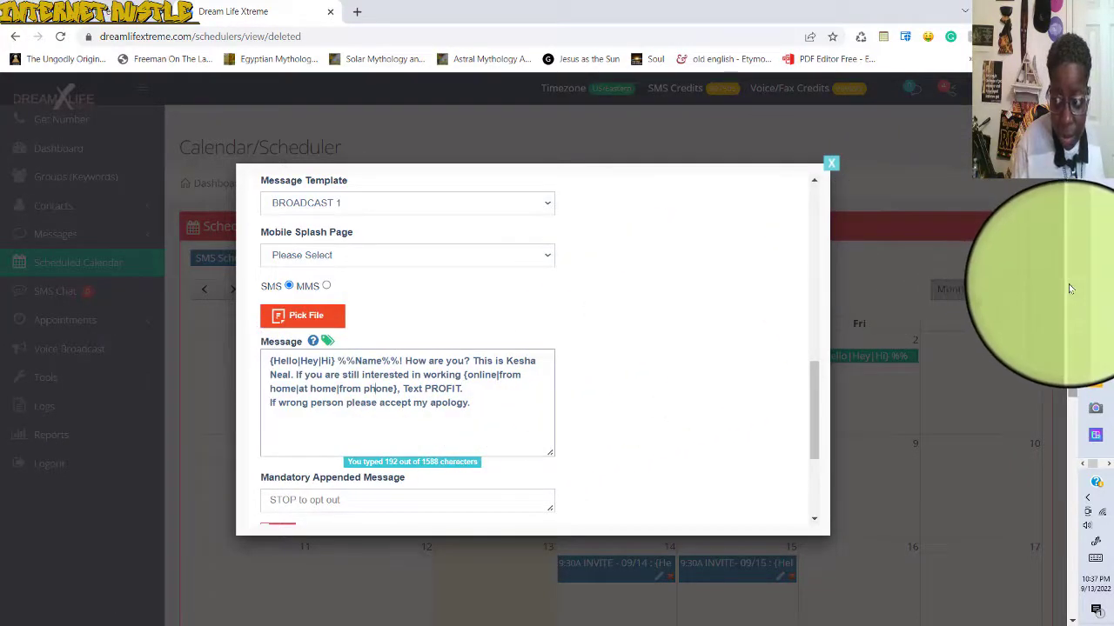
Turn on Number Pool for the September 16 message
scroll(1068, 313, "down", 2)
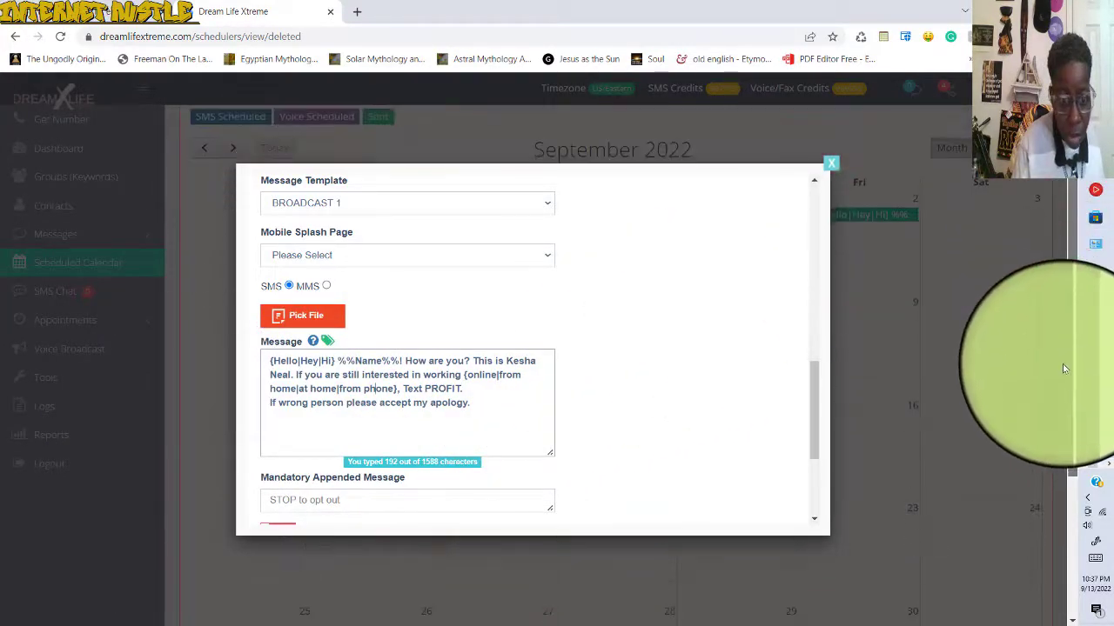
left_click(815, 392)
scroll(816, 391, "down", 3)
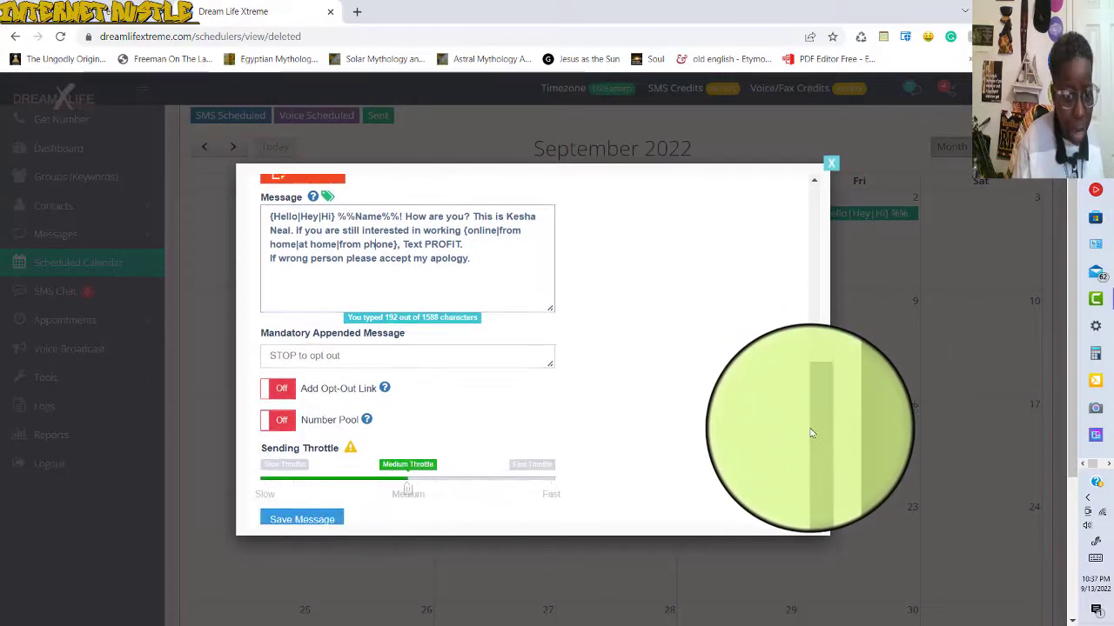
scroll(809, 433, "down", 2)
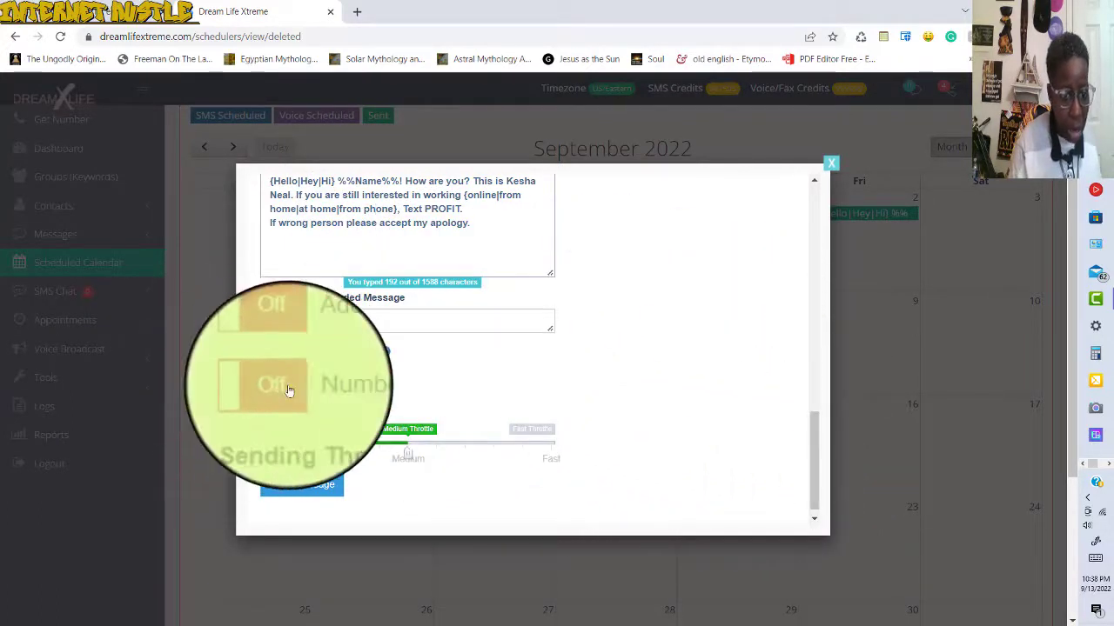
left_click(280, 392)
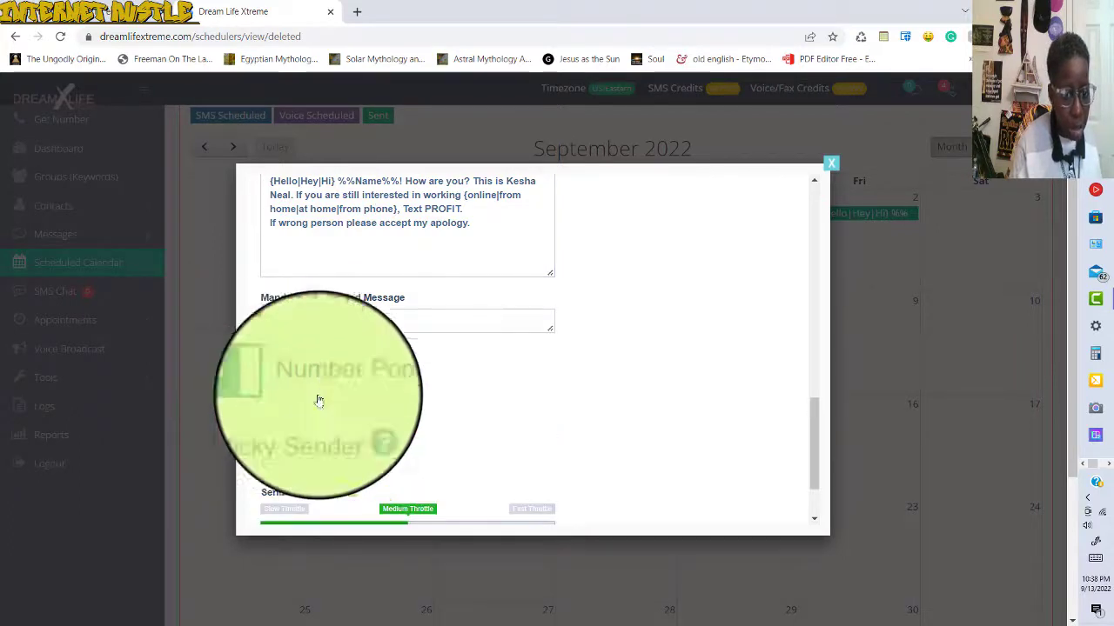
Review the delivery and template settings and enable Sticky Sender for the number pool
left_click(809, 424)
scroll(807, 424, "up", 4)
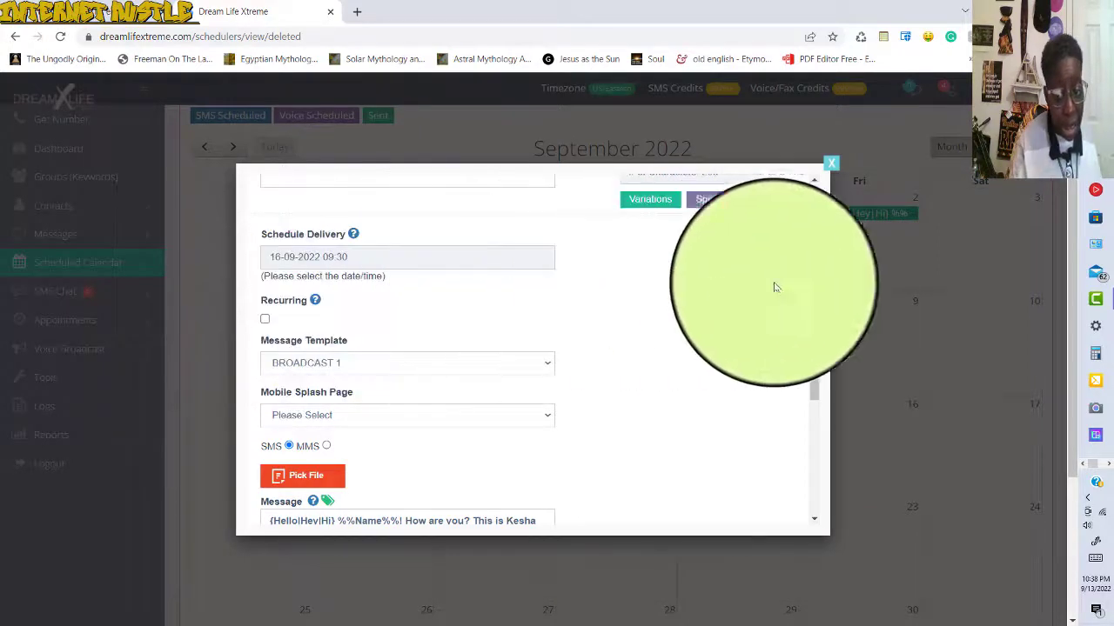
left_click_drag(813, 334, 812, 356)
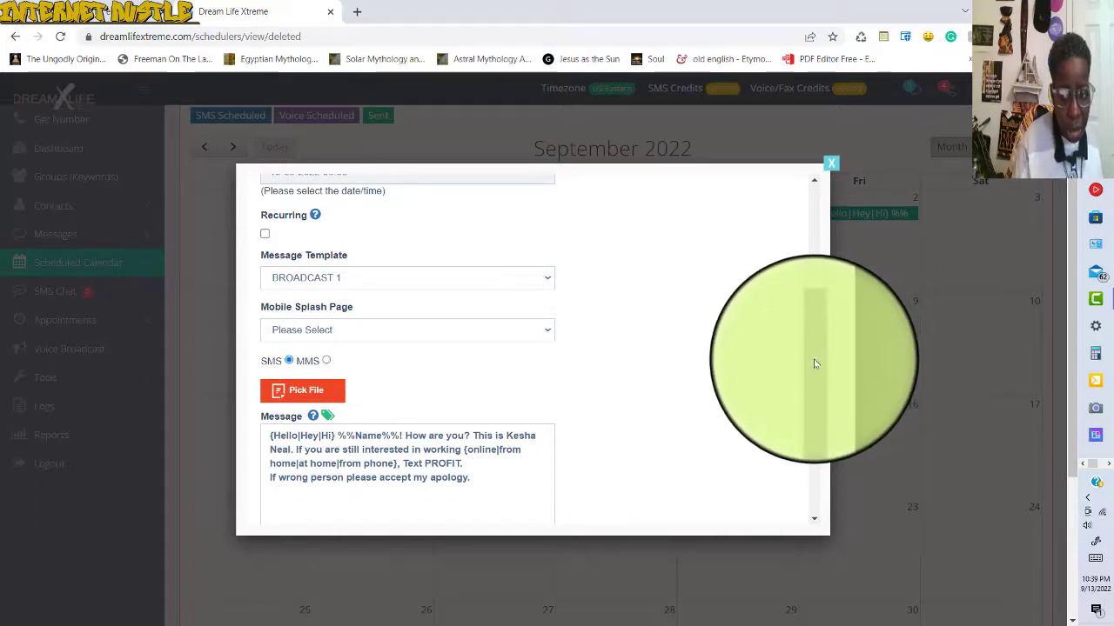
left_click_drag(813, 358, 813, 405)
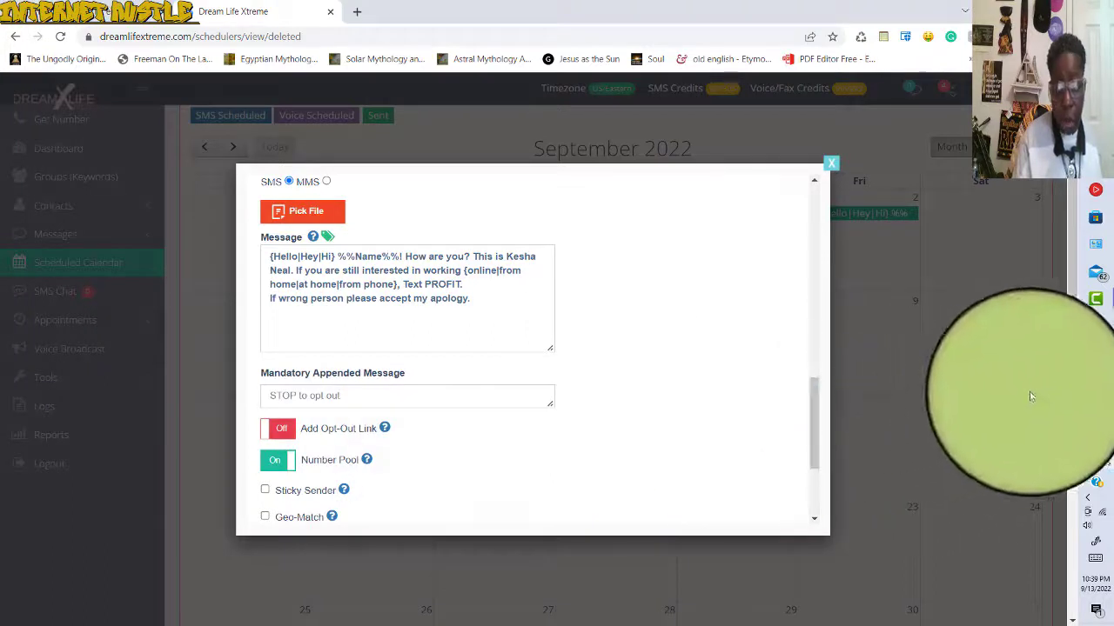
left_click_drag(1071, 344, 1071, 379)
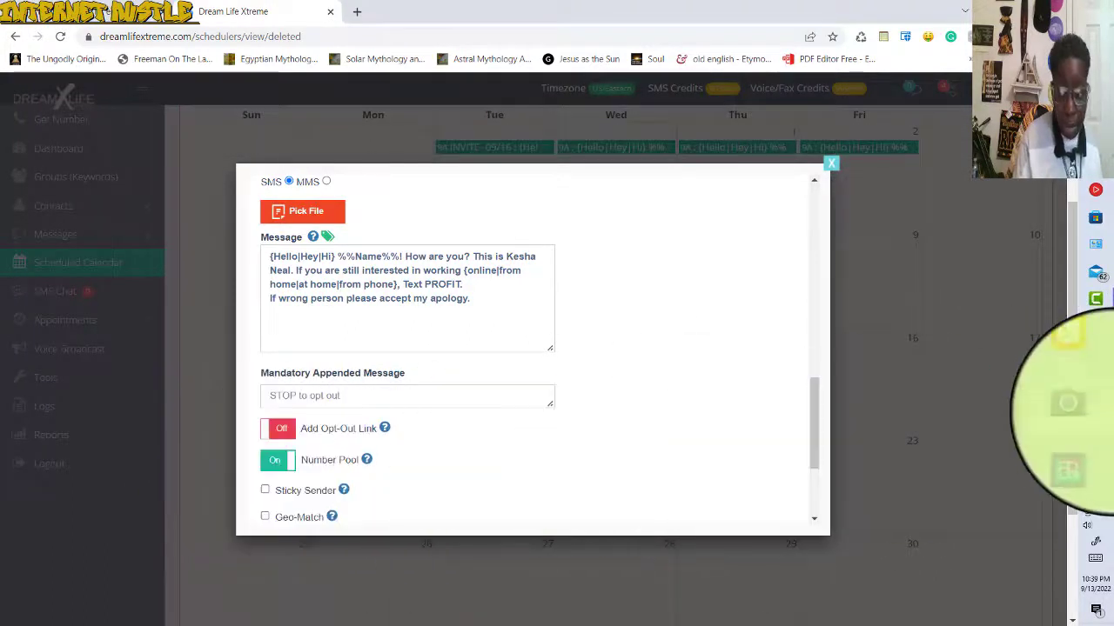
left_click_drag(816, 453, 814, 459)
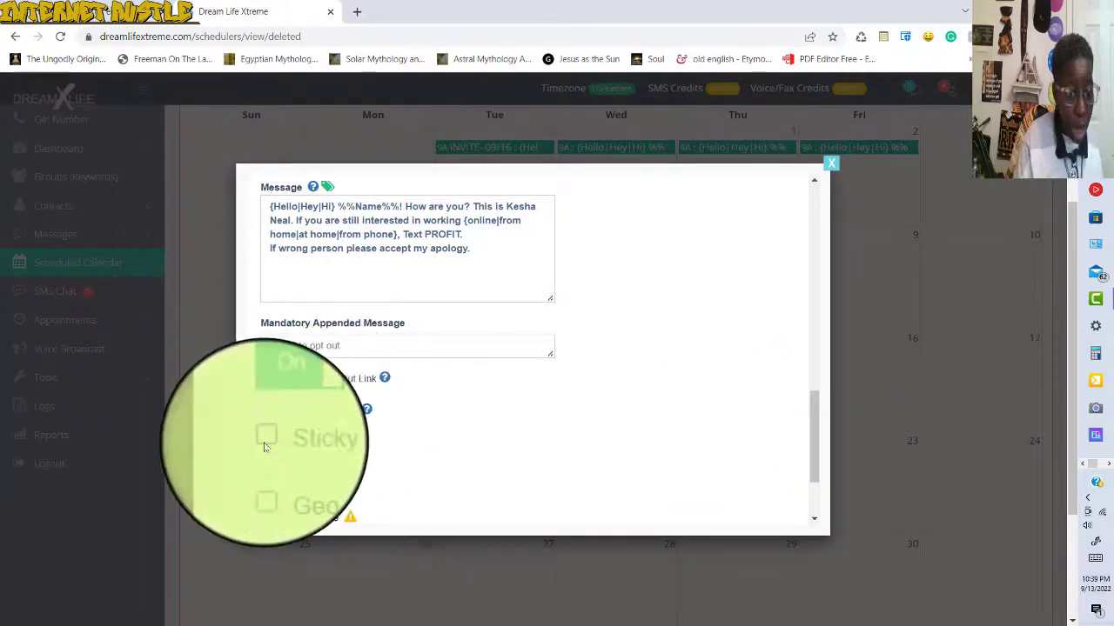
left_click(266, 442)
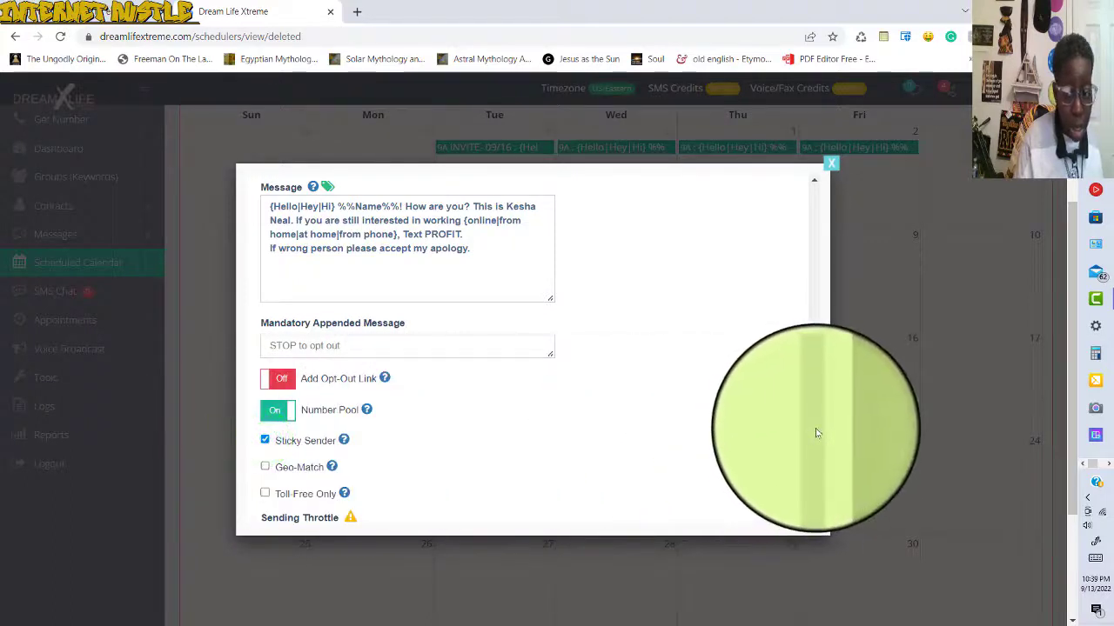
Save the scheduled September 16 invite message with its number pool settings
left_click_drag(815, 428, 812, 465)
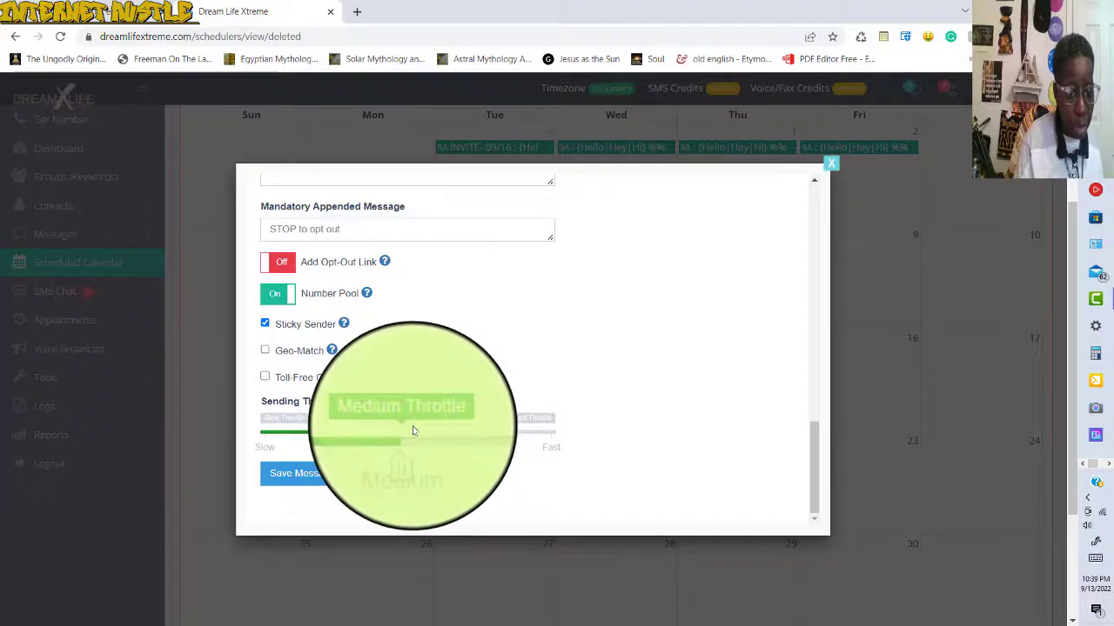
left_click(309, 480)
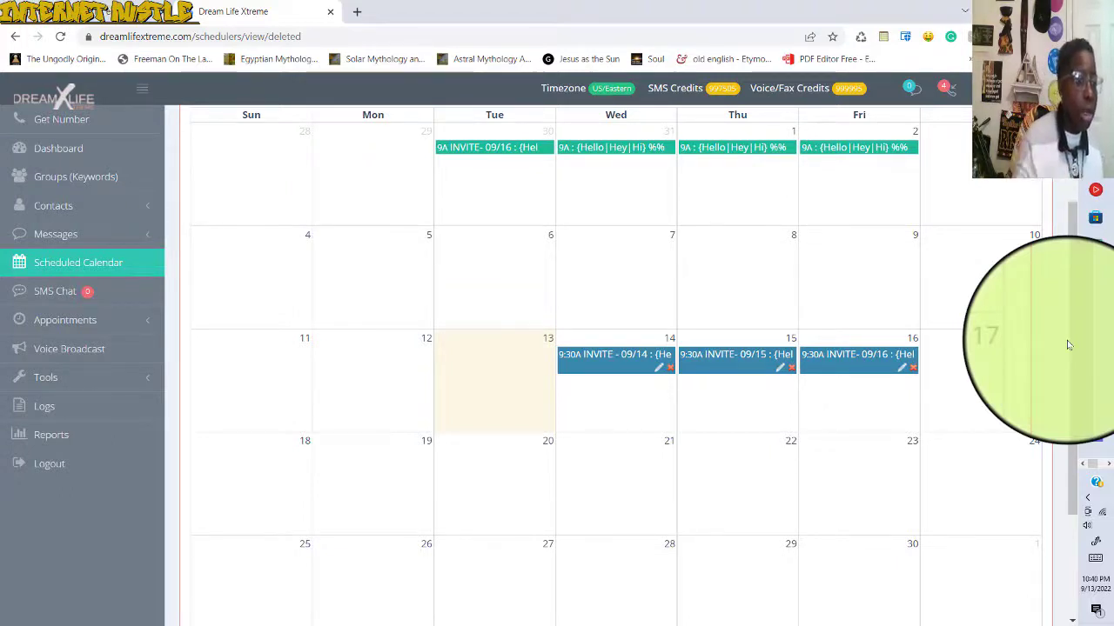
Open the keyword groups list and look through the dated guest and invite groups
left_click(62, 178)
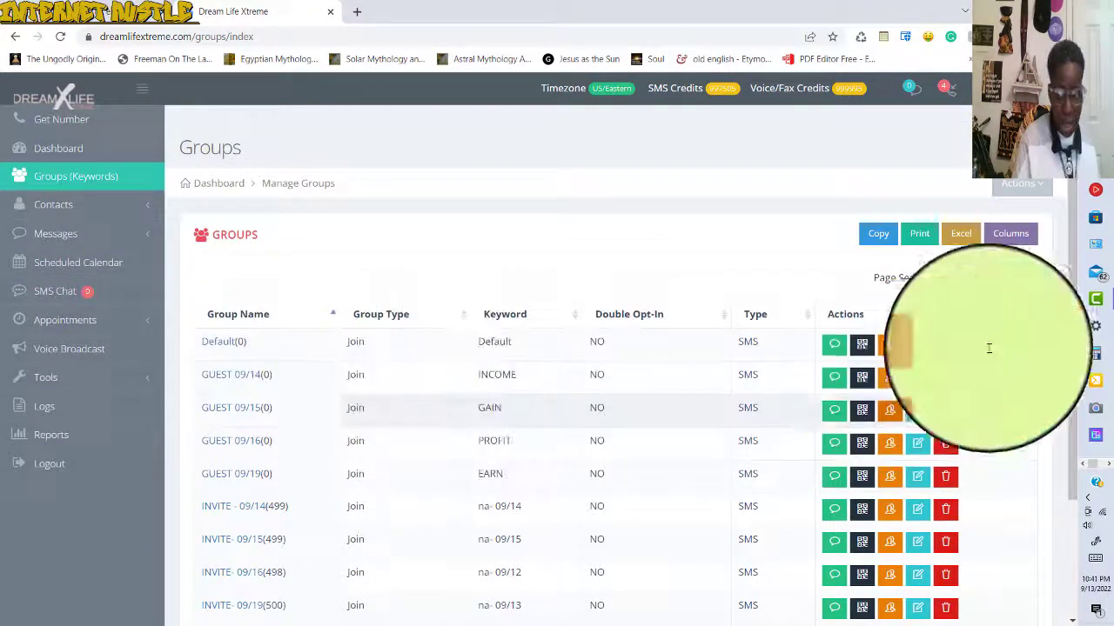
left_click_drag(1074, 318, 1074, 396)
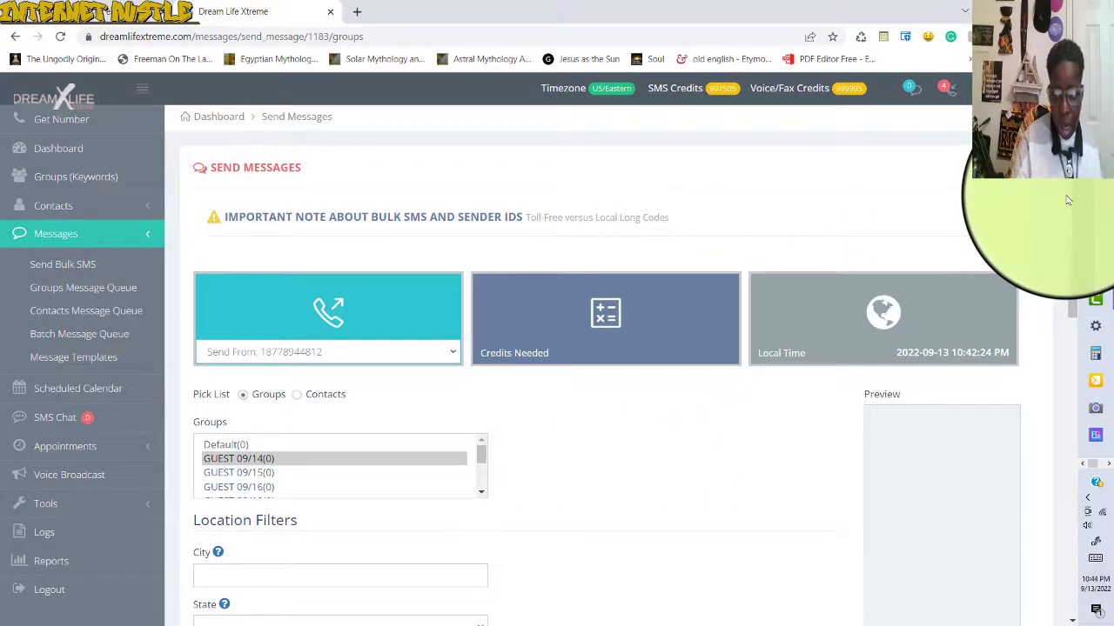
Look over the send message form for the GUEST 09/14 group and return to the scheduled calendar
scroll(1072, 252, "down", 3)
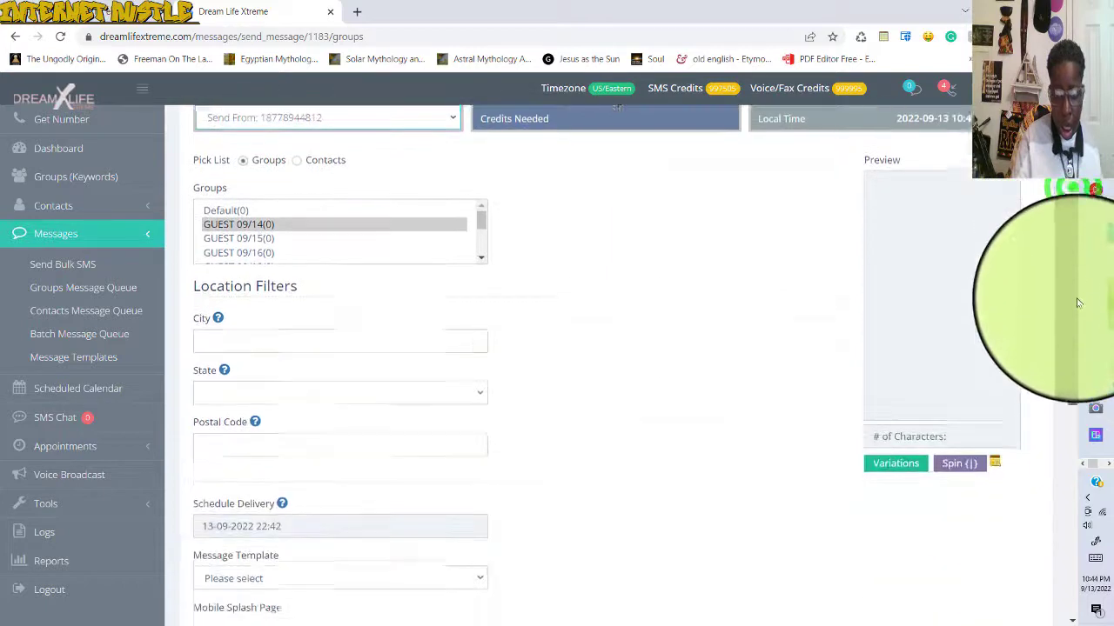
scroll(1074, 269, "down", 1)
scroll(1068, 236, "up", 4)
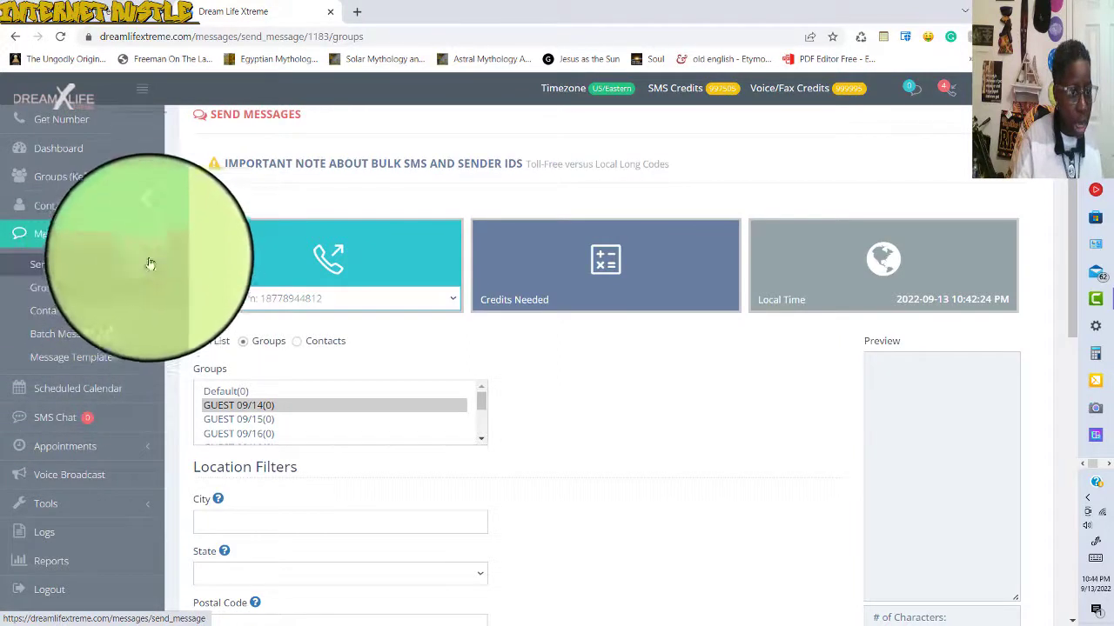
left_click(84, 392)
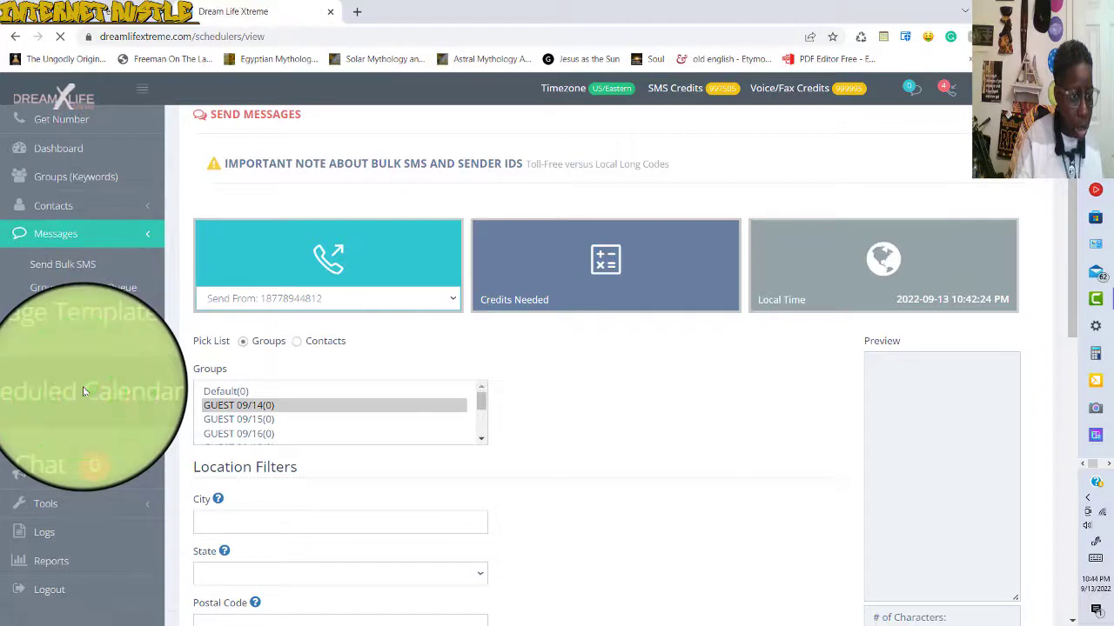